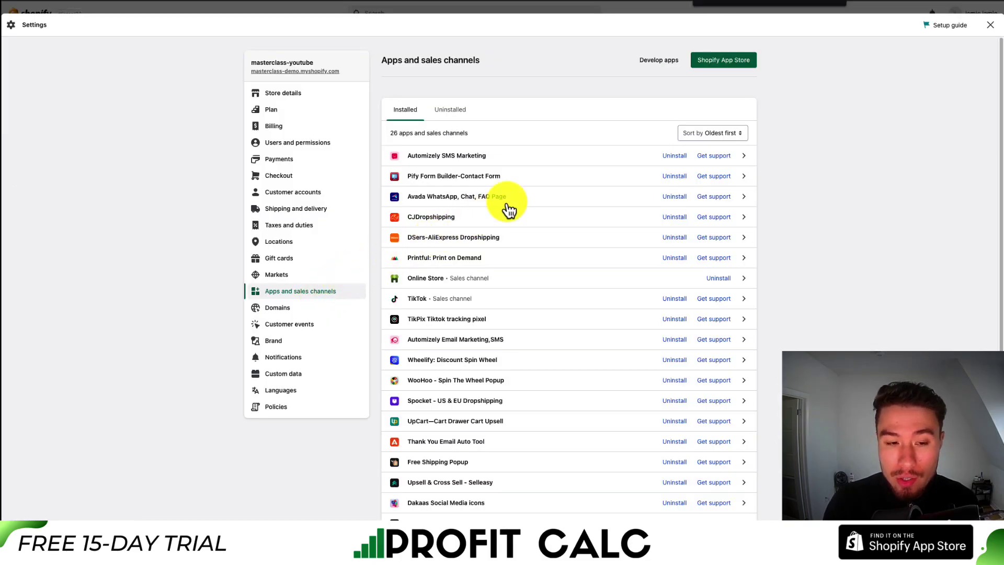
Search the Shopify App Store for 'buy button' and add the Buy Button channel app
click(743, 63)
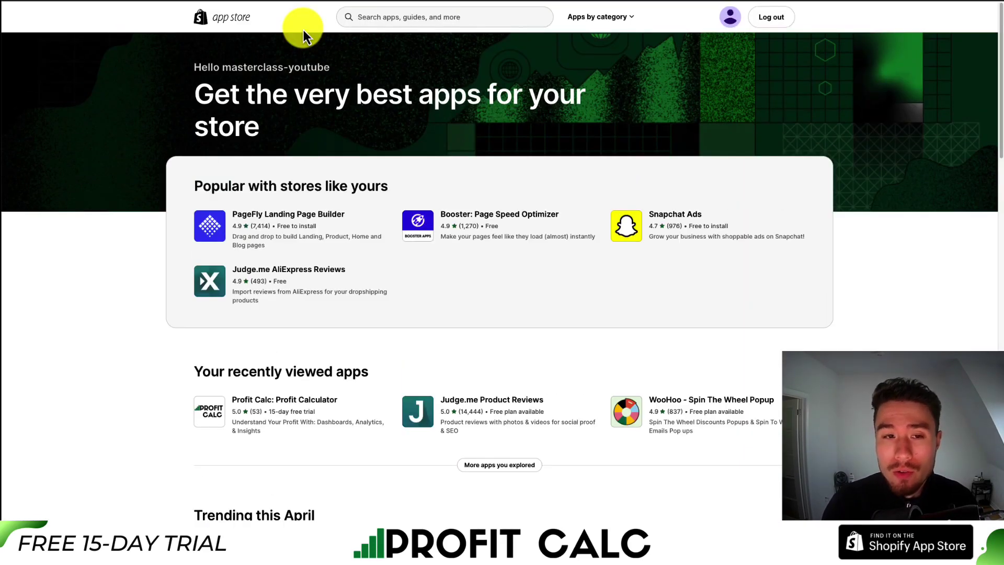
click(441, 20)
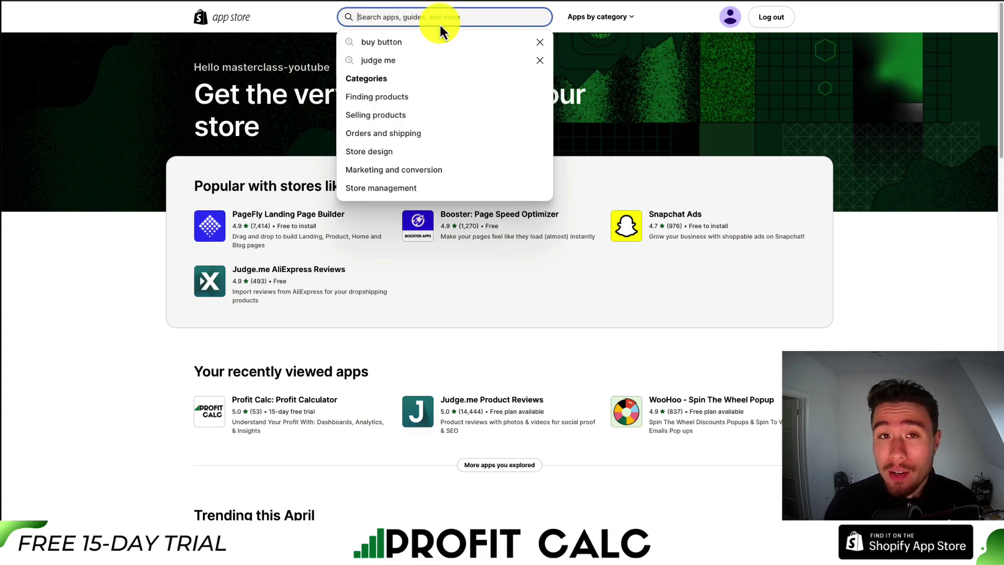
click(388, 49)
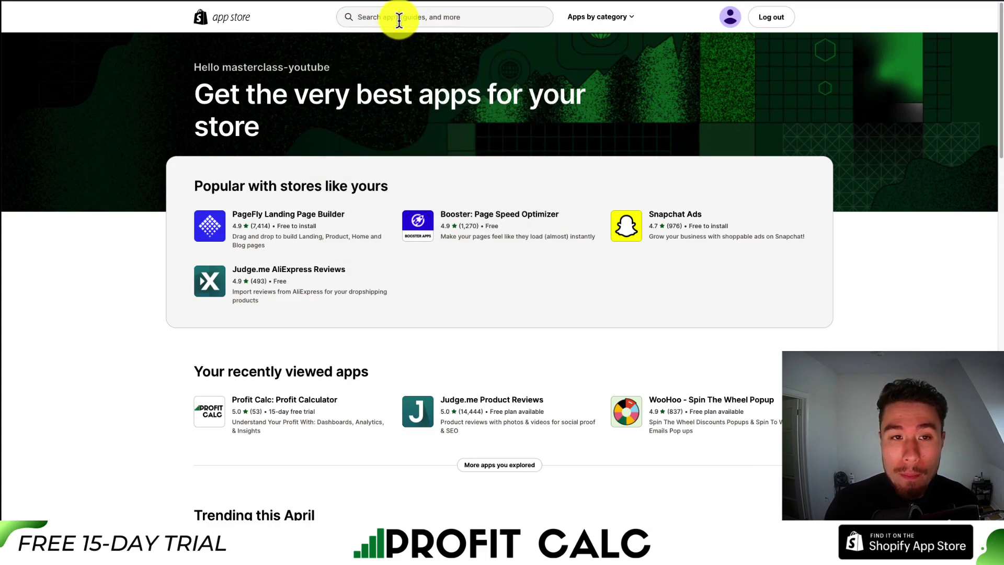
click(398, 18)
click(395, 42)
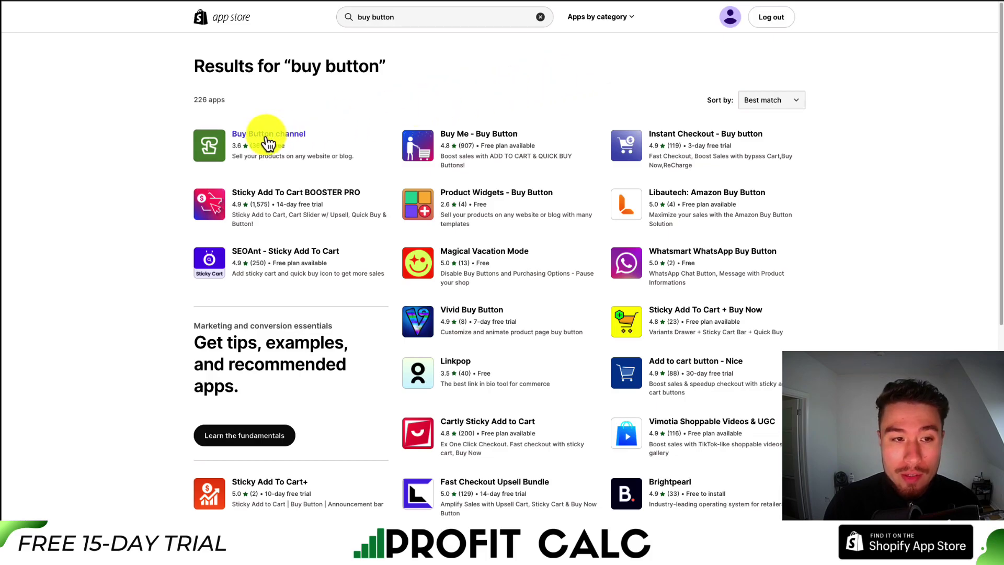
click(271, 166)
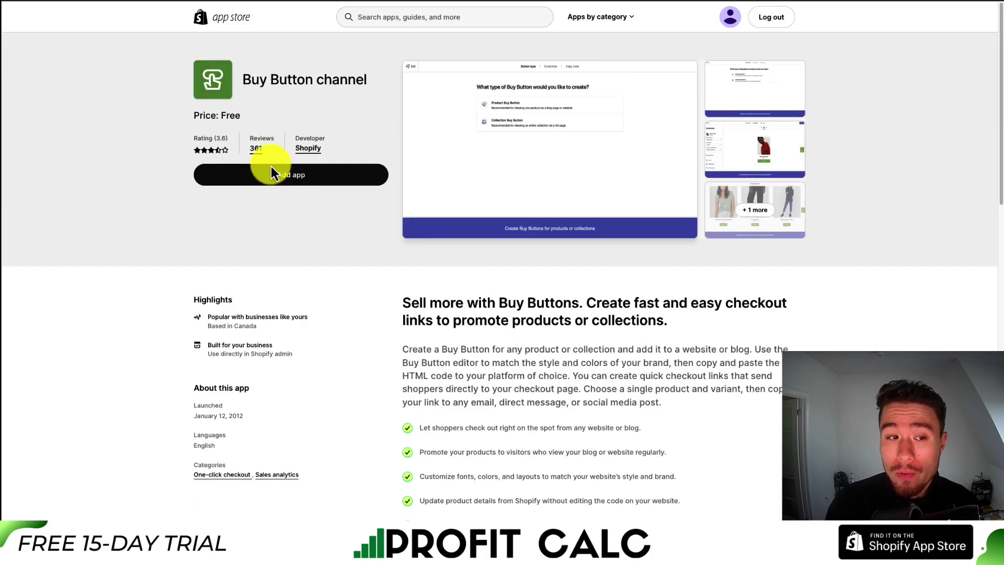
click(314, 180)
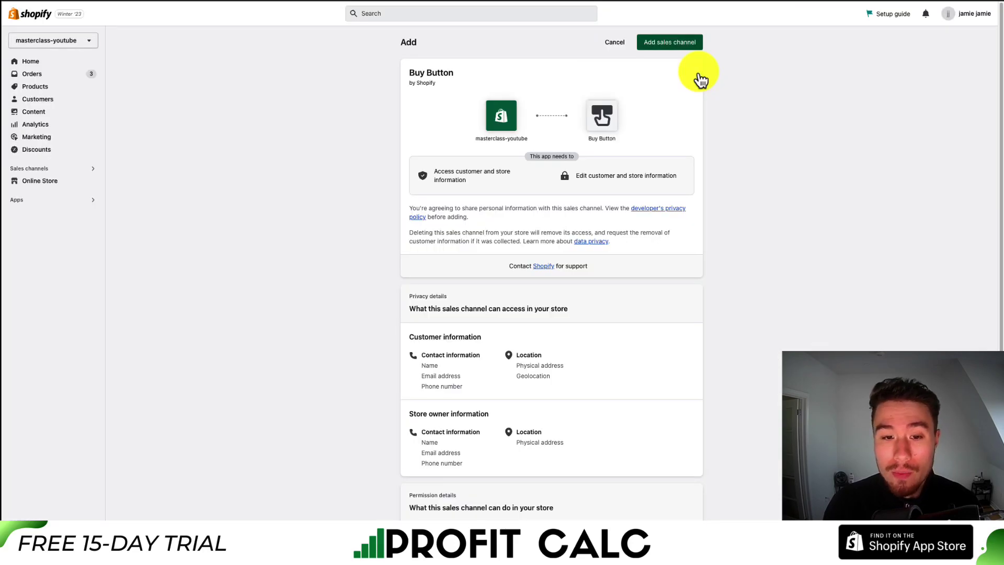
Approve Buy Button as a sales channel and open its channel page
click(678, 48)
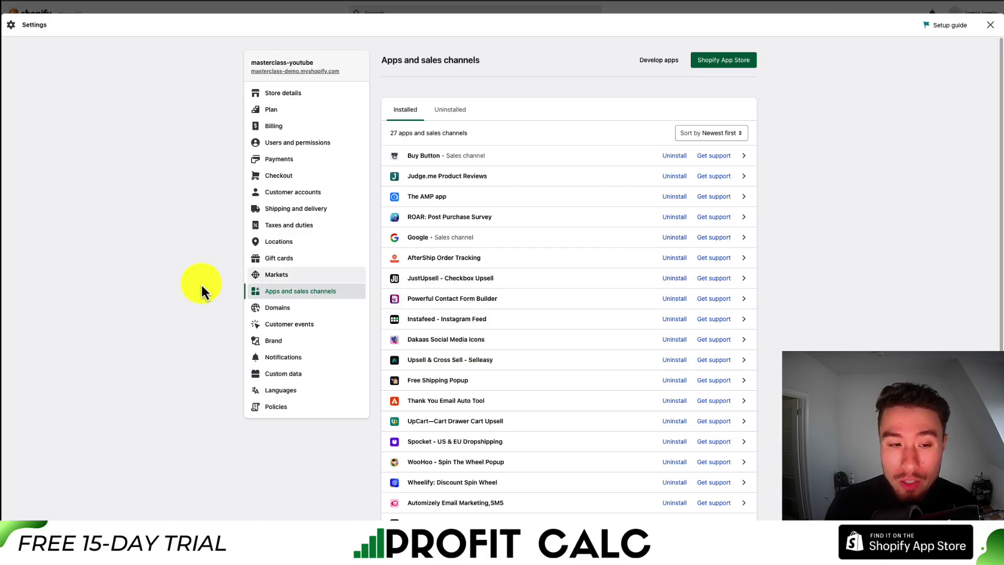
click(460, 157)
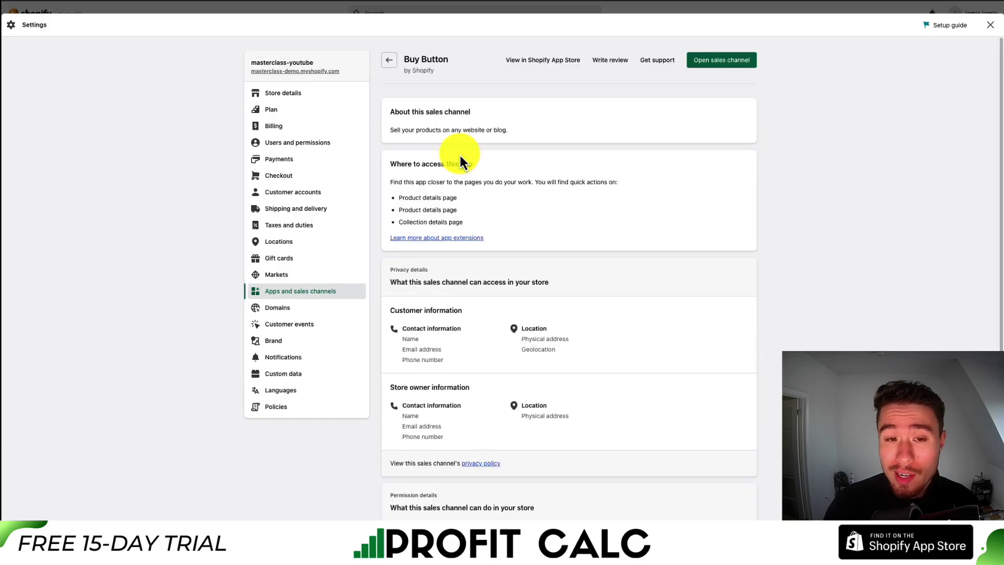
click(723, 65)
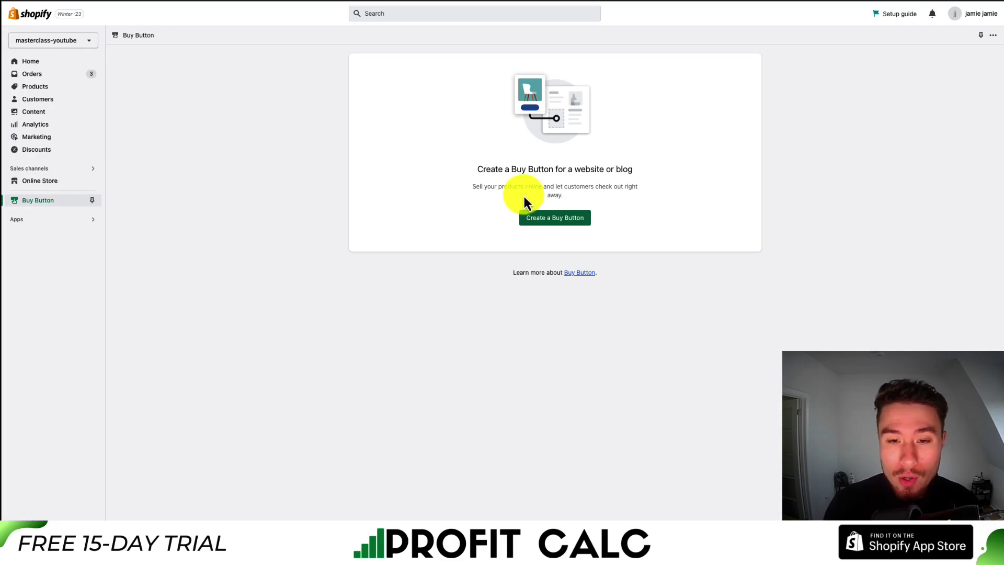
Create a Product Buy Button for the Hot Melt Glue Gun
click(537, 228)
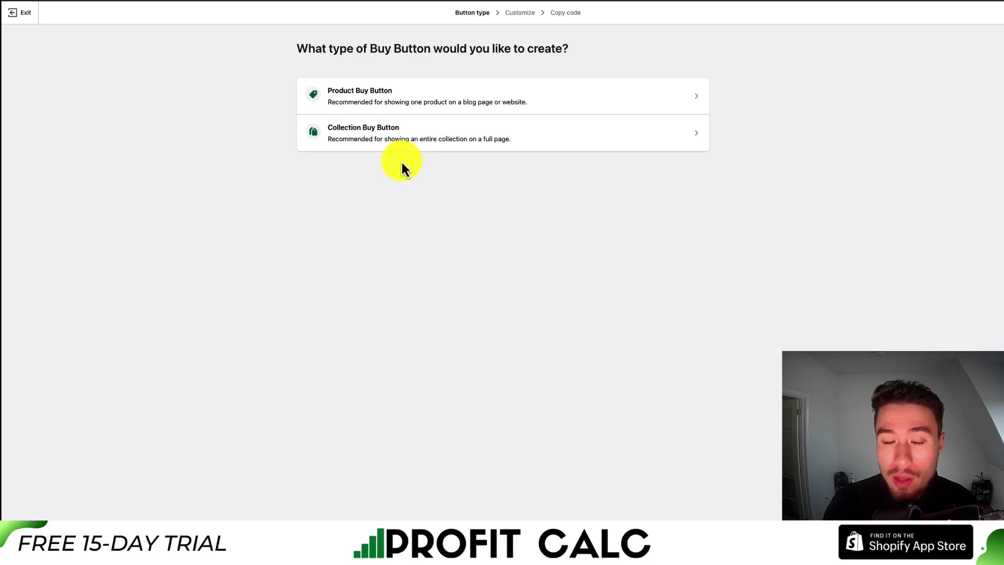
click(472, 99)
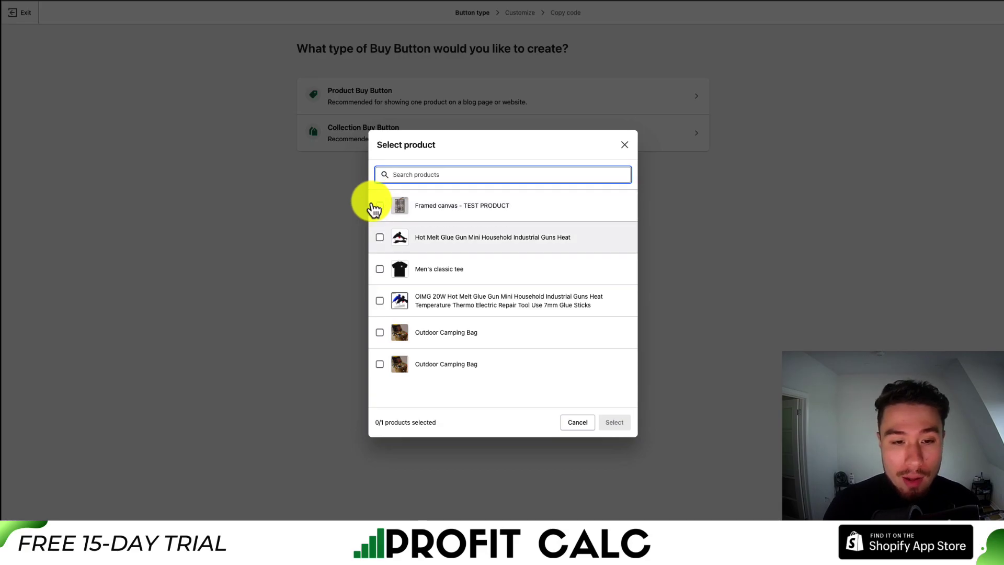
click(380, 238)
click(615, 422)
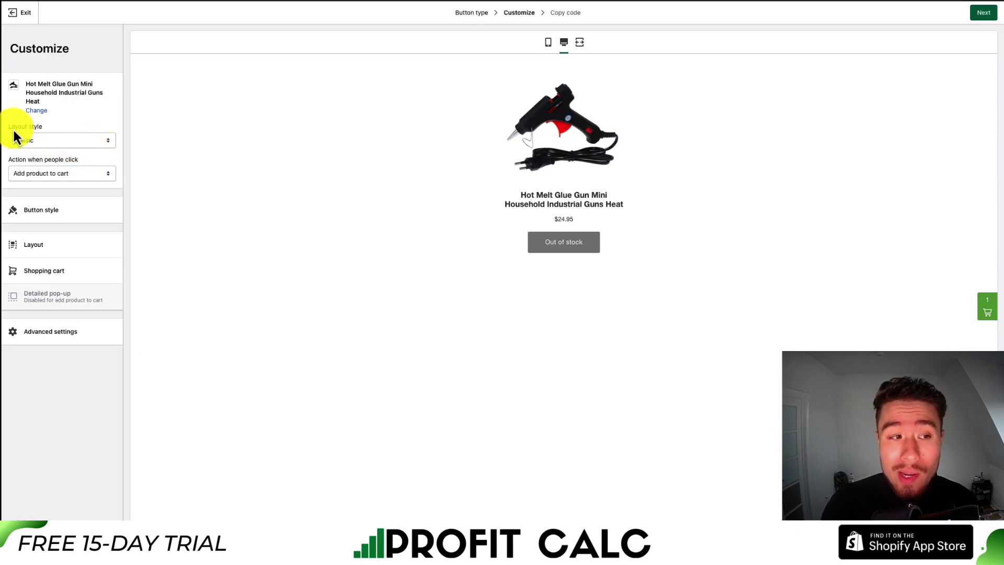
Switch the glue gun button's layout style to Full view, after briefly trying Basic
click(32, 140)
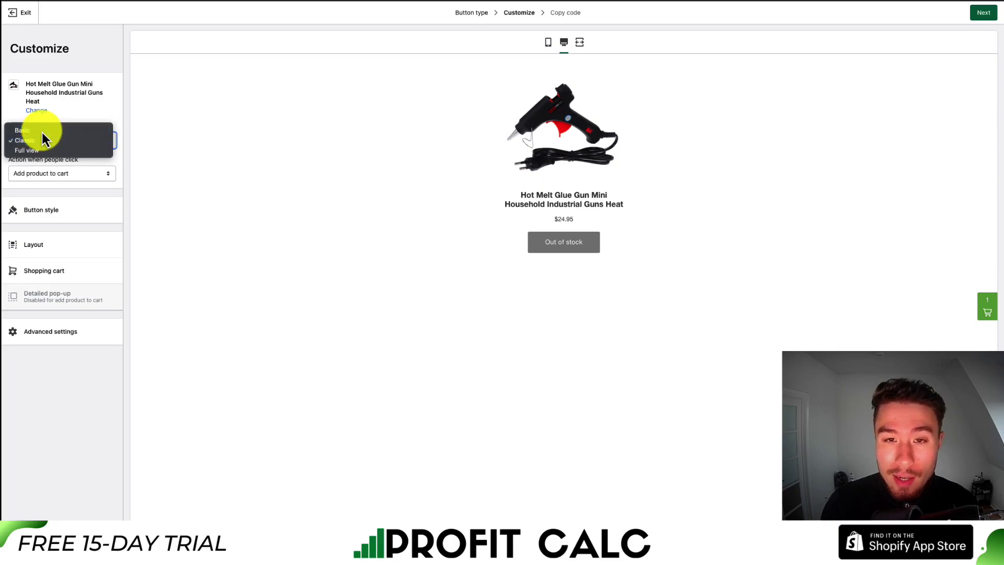
click(38, 129)
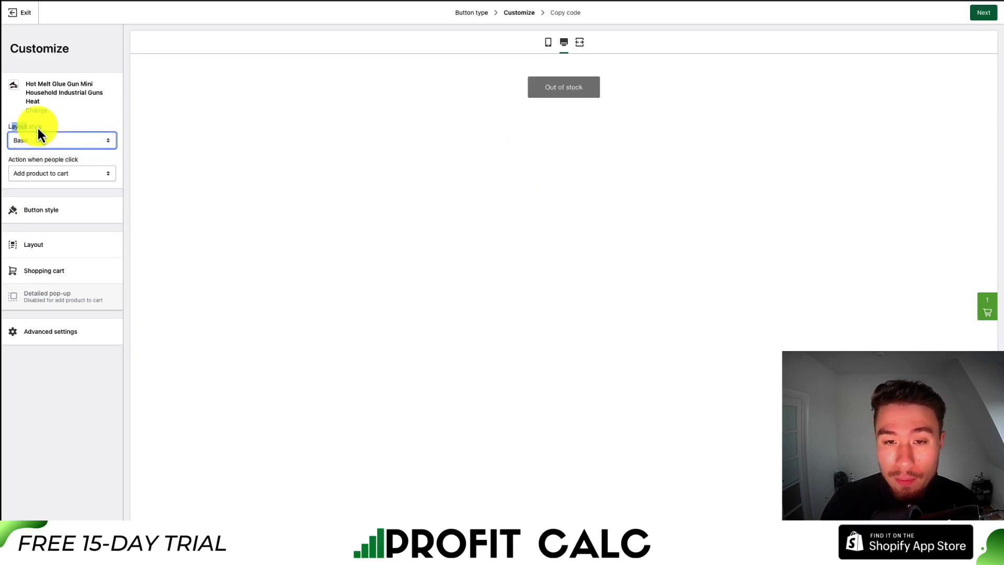
click(45, 146)
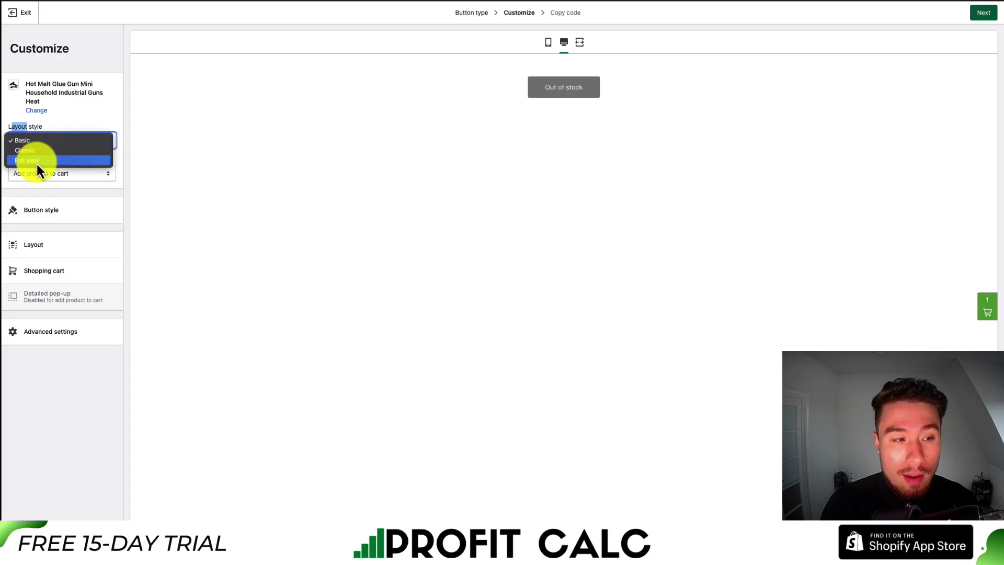
click(36, 165)
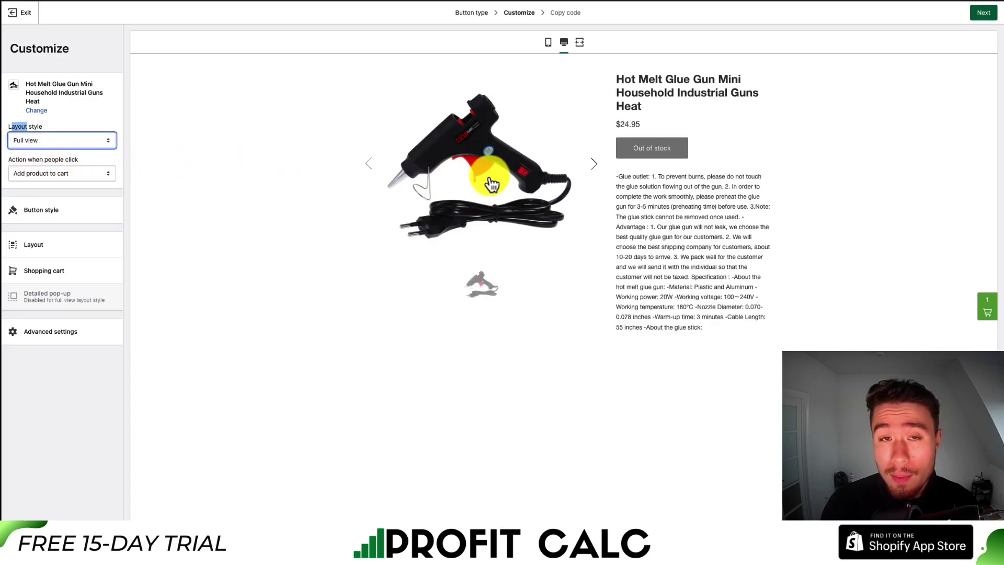
drag(658, 180, 718, 311)
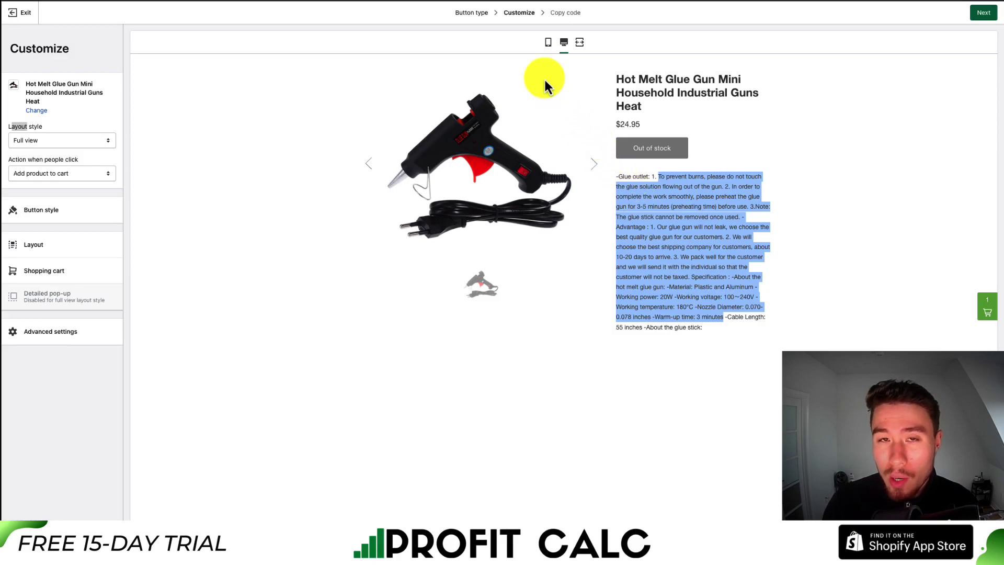
click(646, 149)
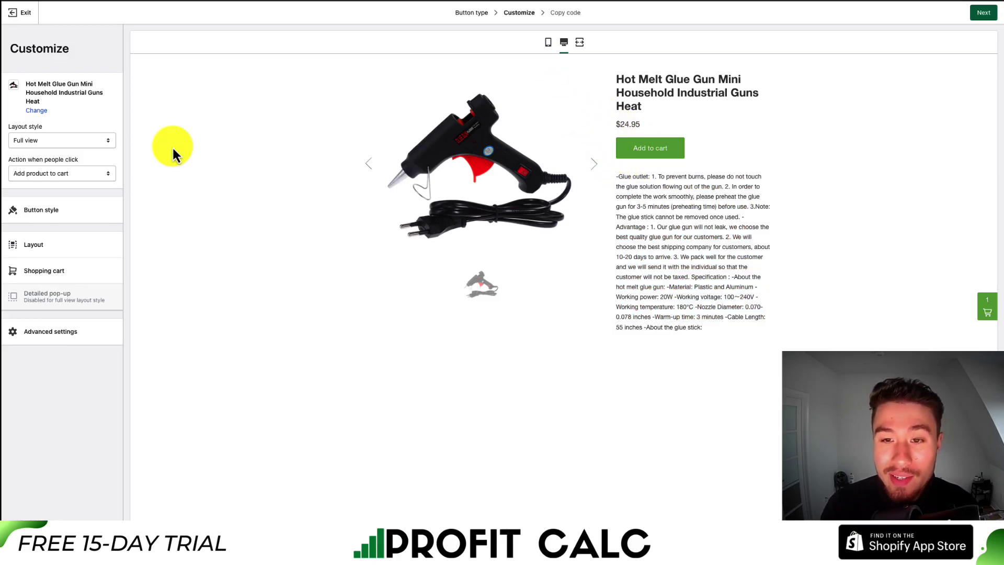
drag(64, 159, 12, 168)
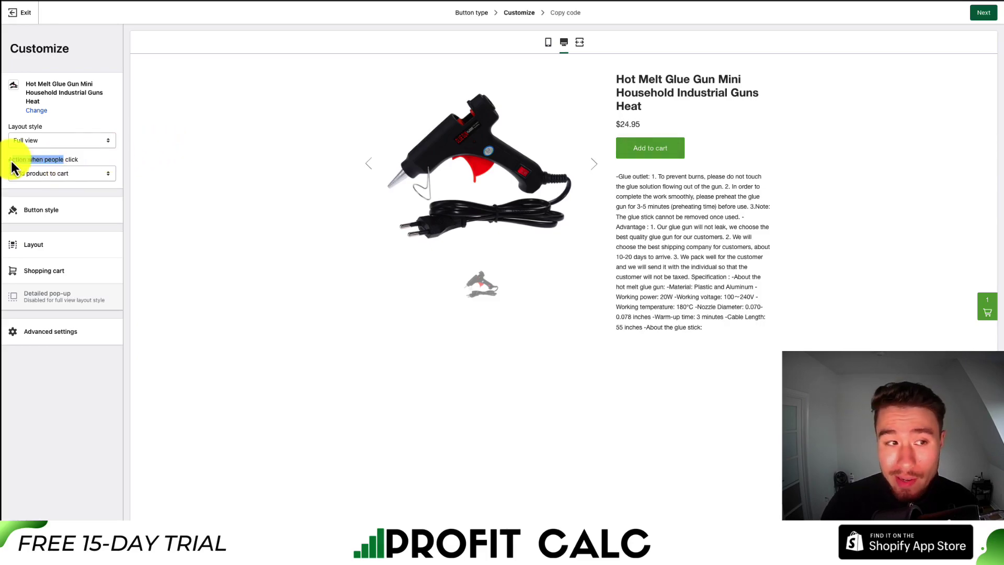
click(62, 173)
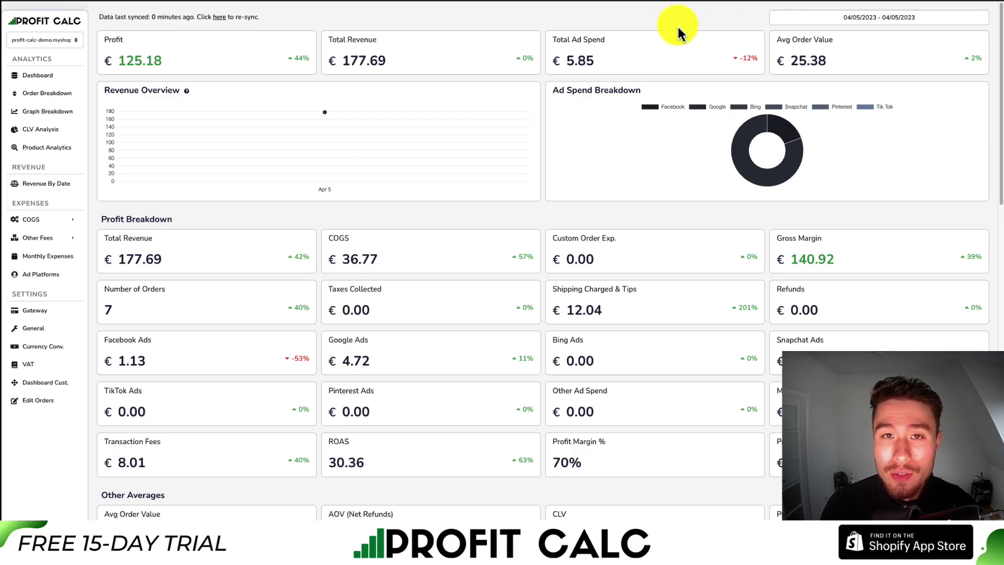
click(855, 18)
click(946, 63)
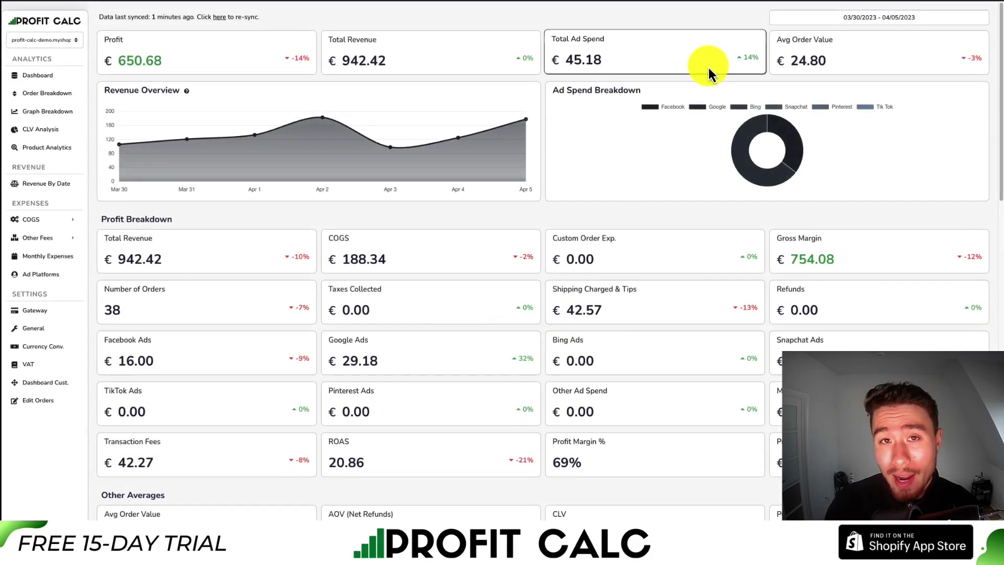
scroll(1002, 47, down, 2)
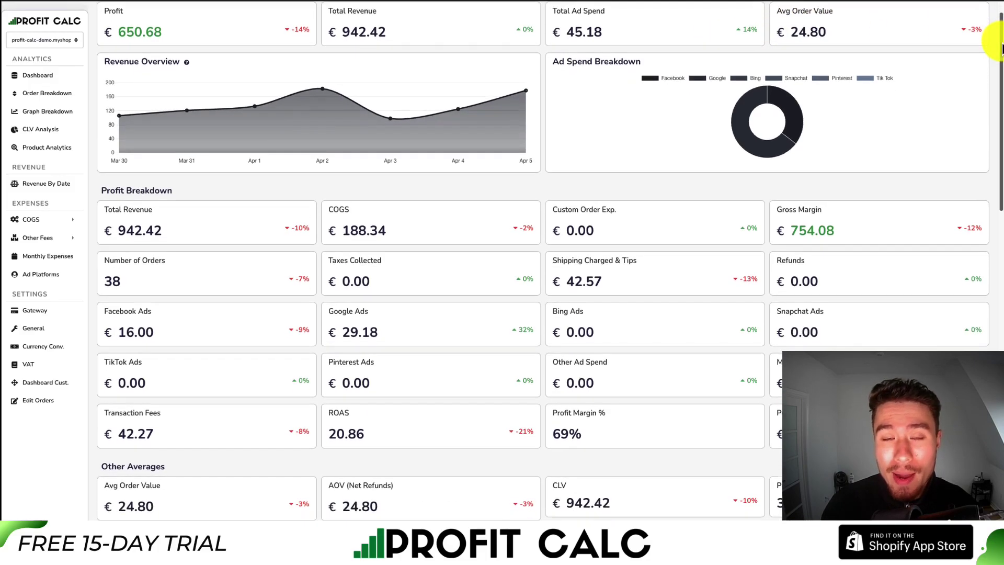
mouse_move(1001, 48)
mouse_down()
mouse_move(1001, 160)
mouse_move(988, 62)
mouse_up()
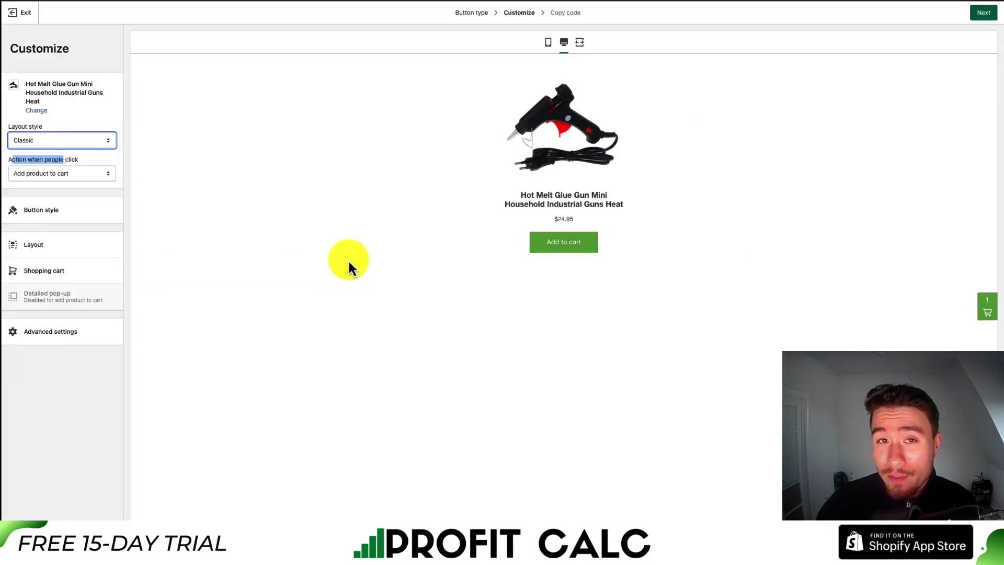
Set 'Action when people click' to Direct to checkout so the button reads Buy now
click(98, 174)
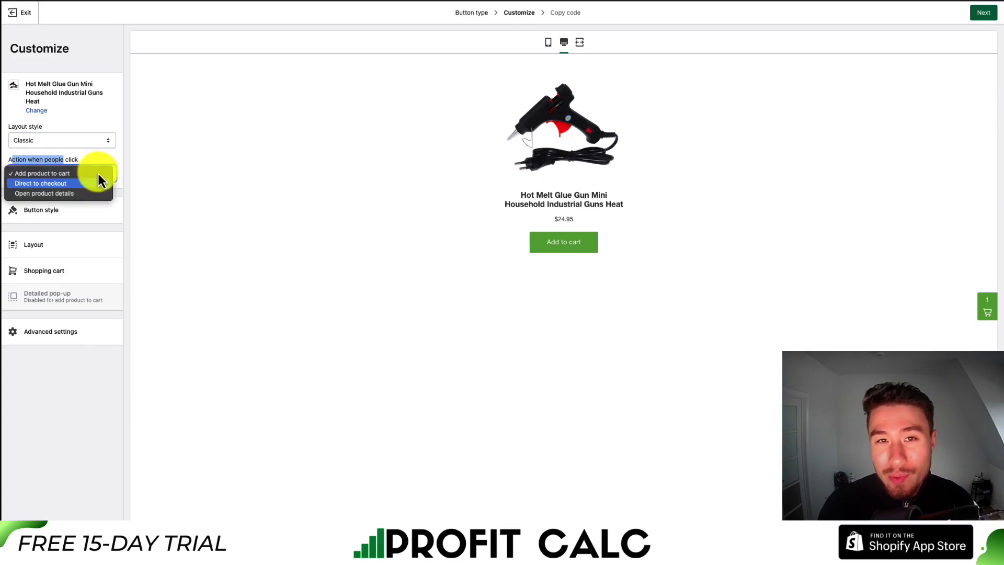
click(136, 184)
click(69, 175)
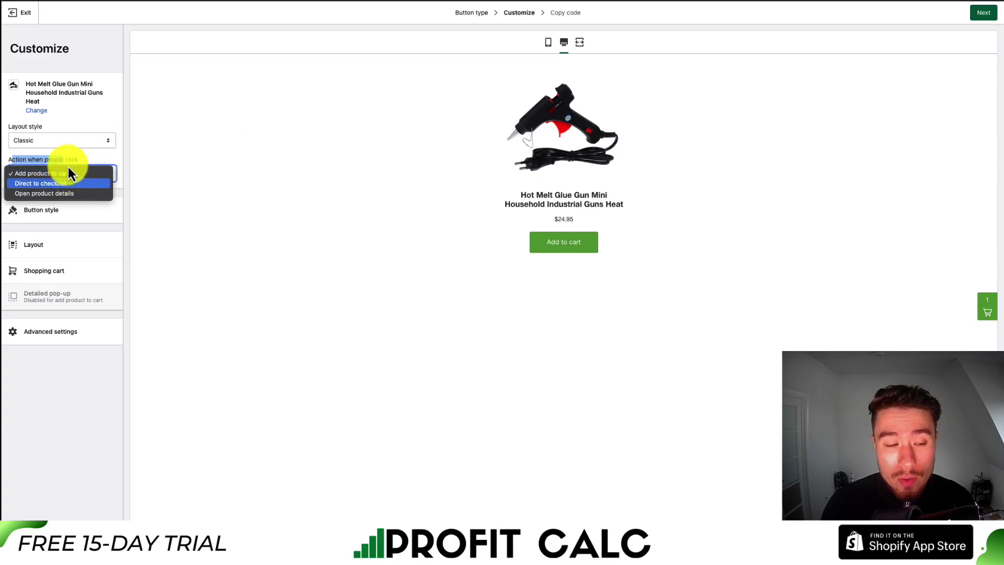
click(69, 112)
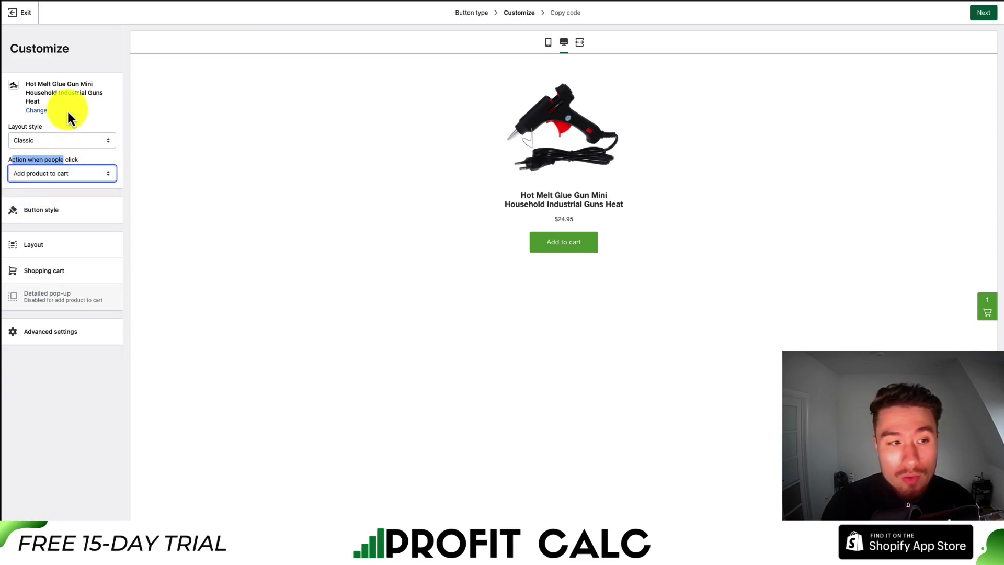
click(59, 174)
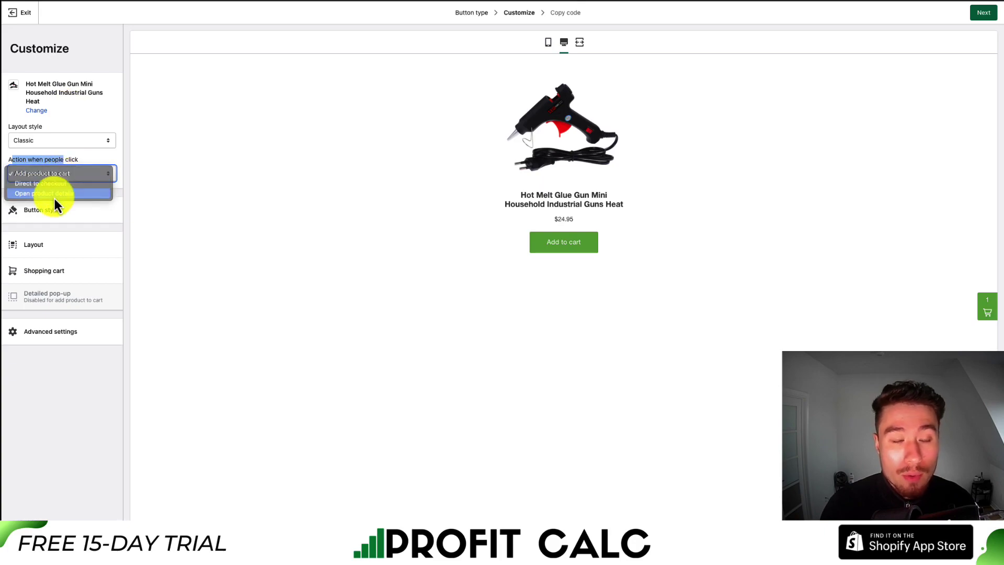
click(54, 197)
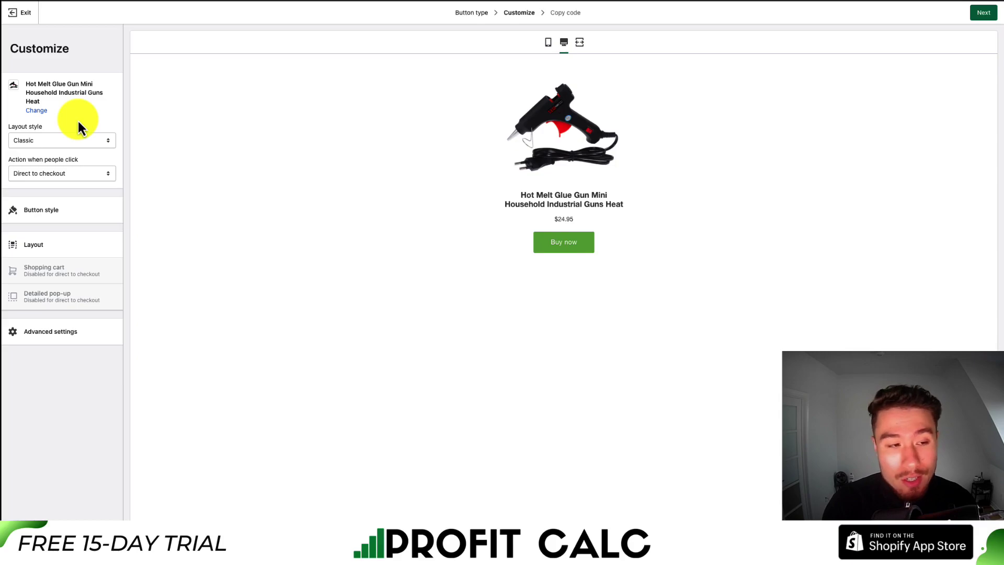
click(71, 209)
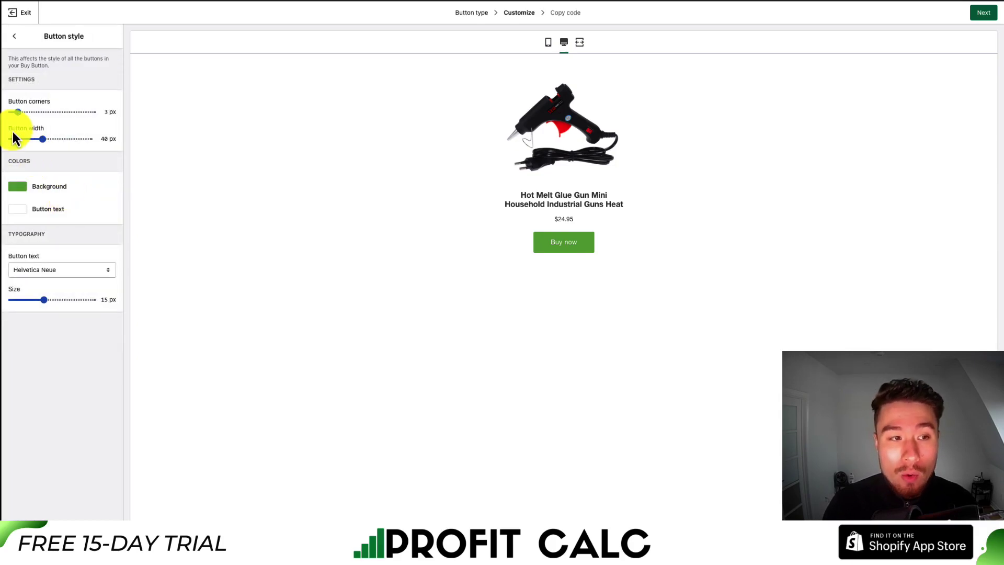
Set button corners to 33 px and width to 100 px, keeping colour and Helvetica Neue font
drag(18, 112, 98, 137)
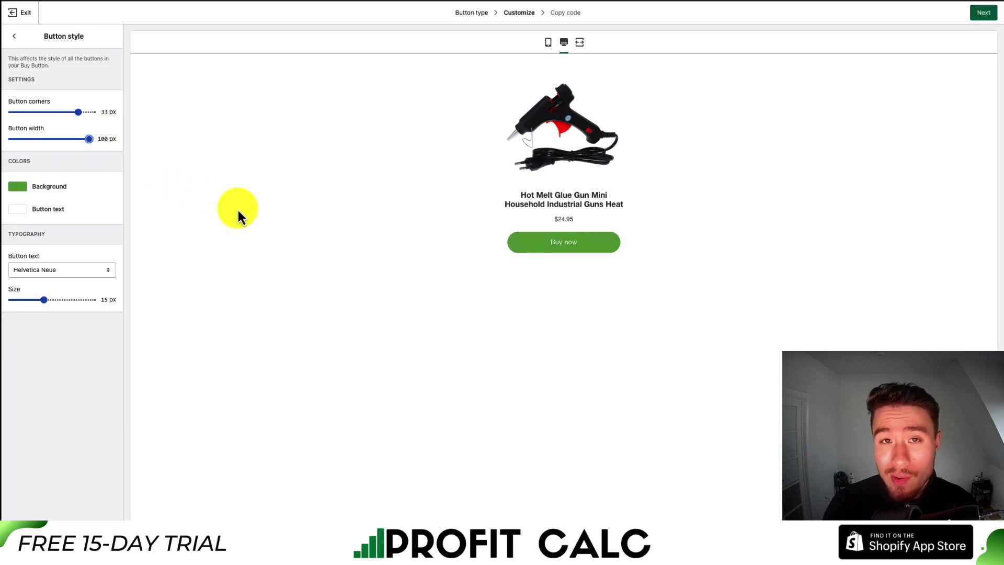
click(16, 188)
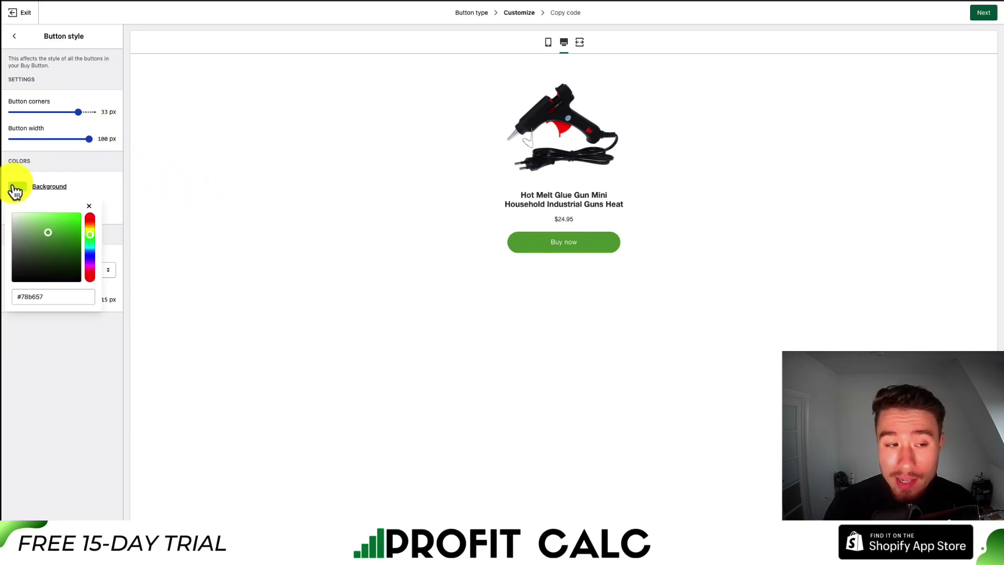
click(109, 209)
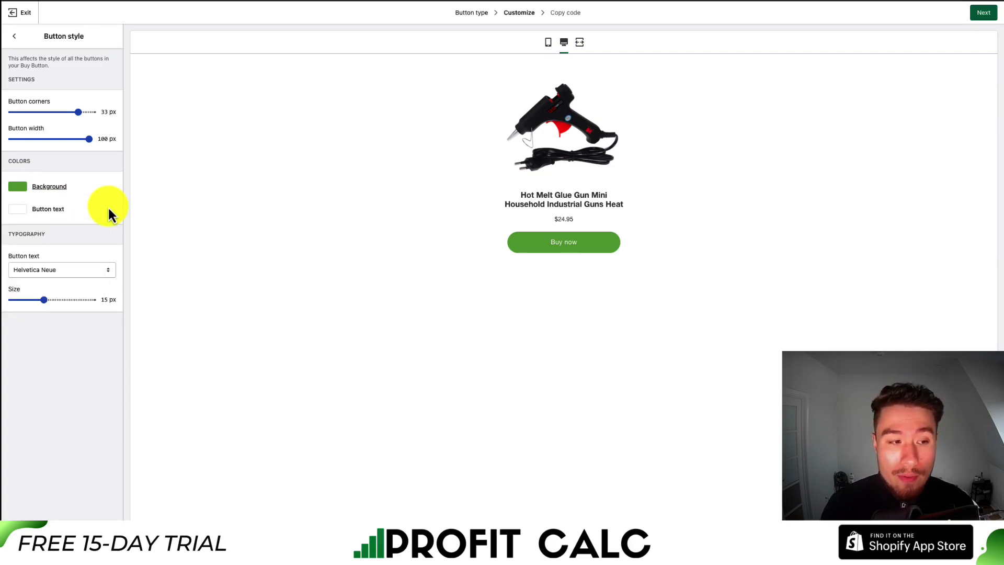
click(58, 269)
click(171, 231)
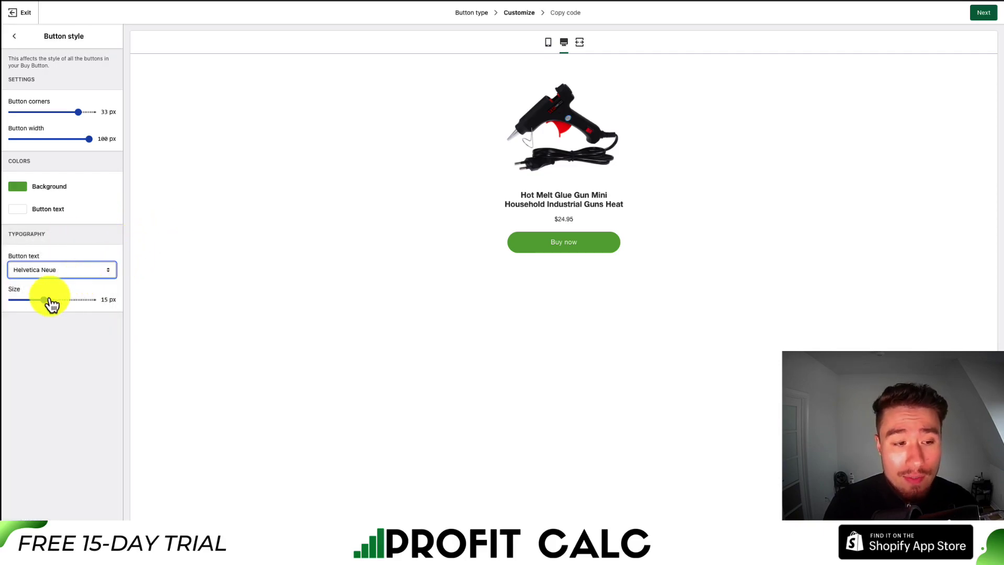
Preview the Basic and Full view layouts, then return to Classic with Add to cart
click(14, 36)
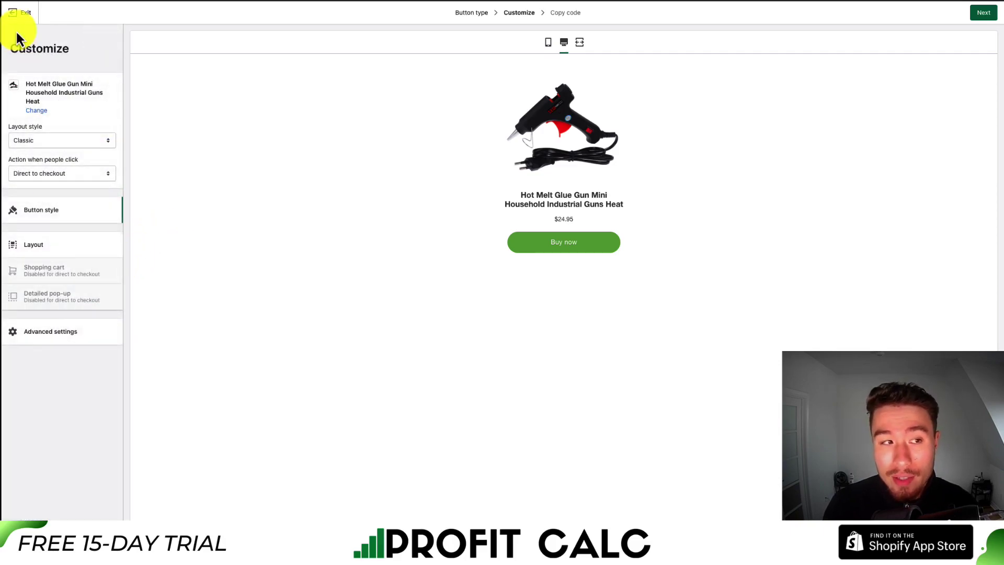
click(36, 240)
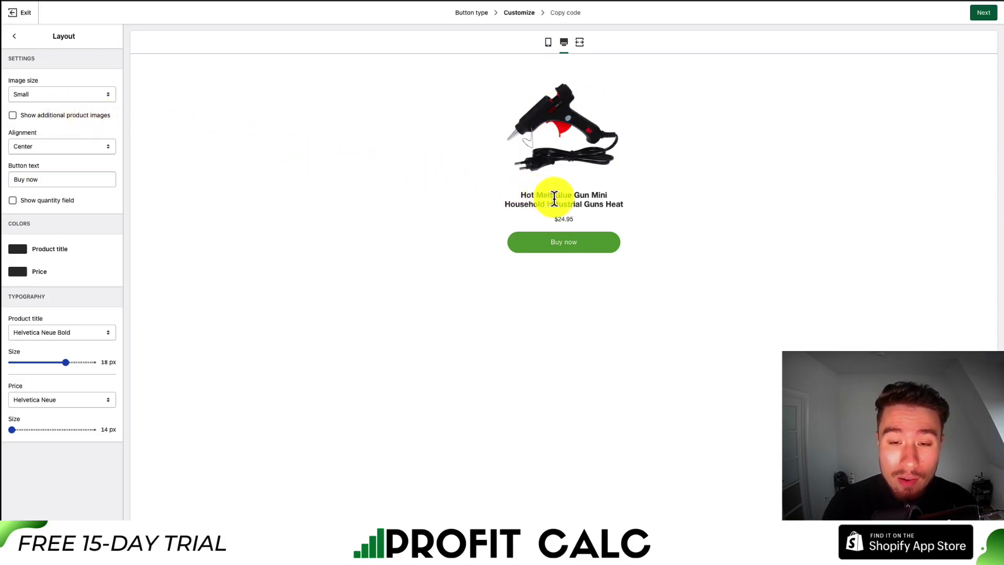
drag(555, 199, 632, 215)
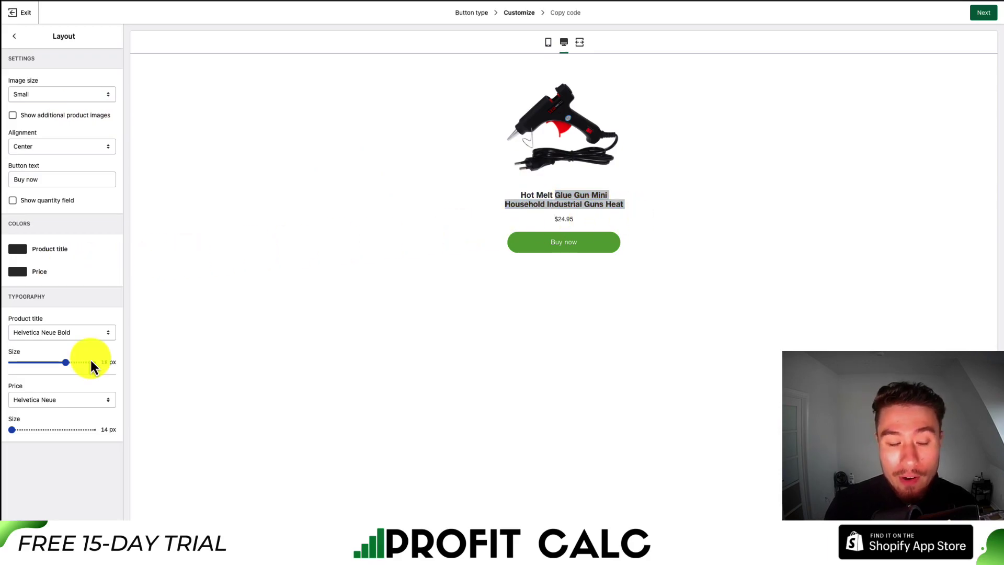
click(14, 36)
click(61, 140)
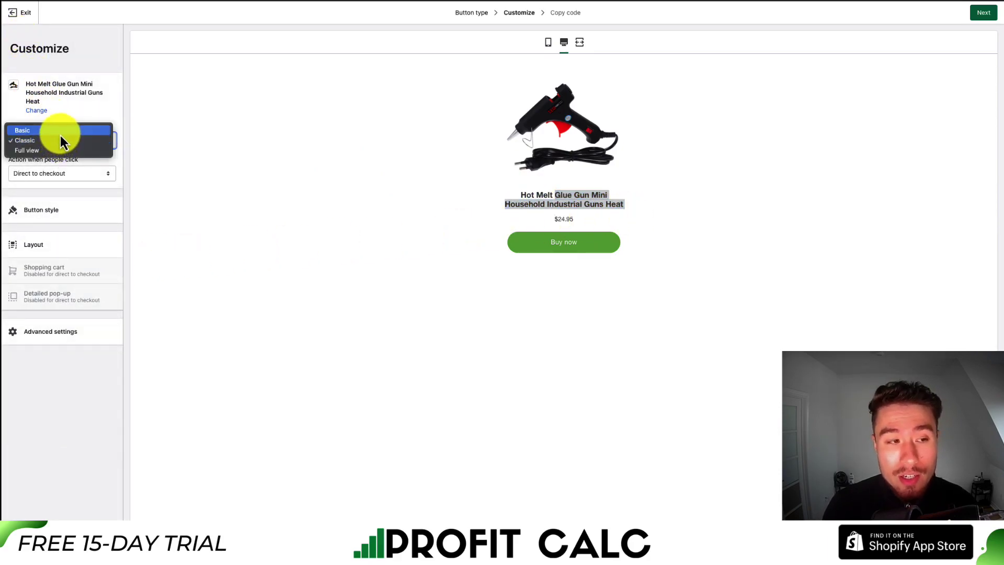
click(61, 135)
click(55, 142)
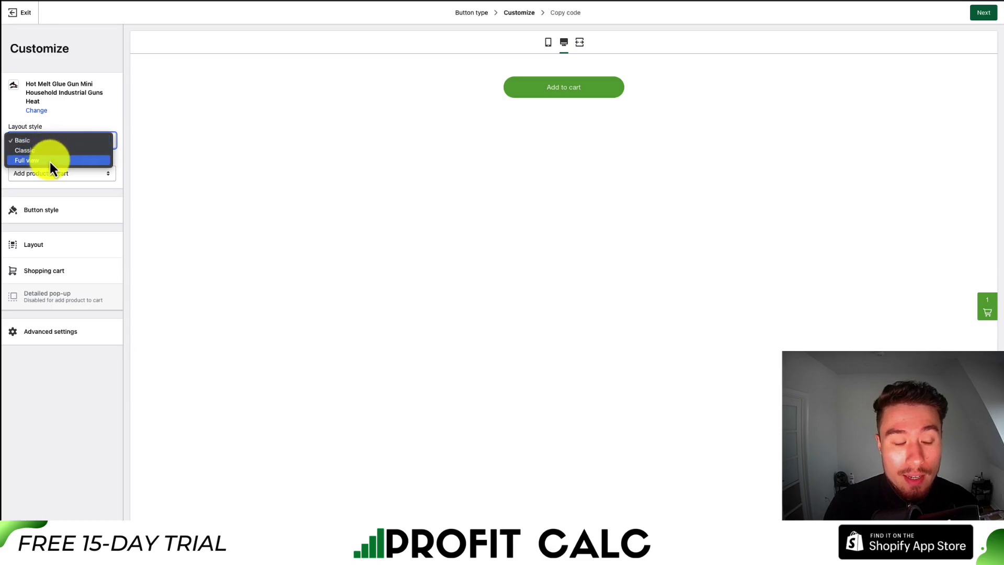
click(49, 160)
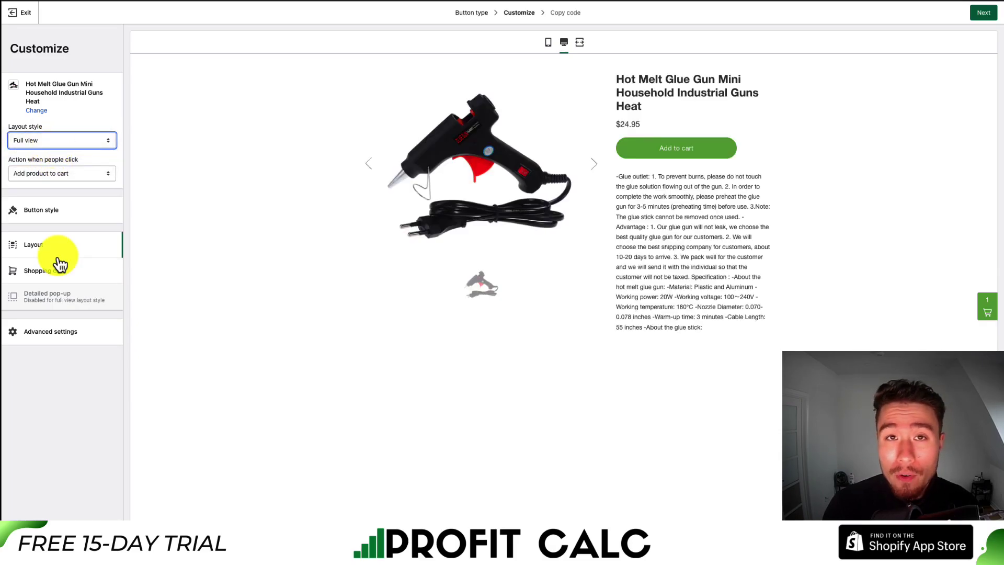
click(57, 140)
click(55, 172)
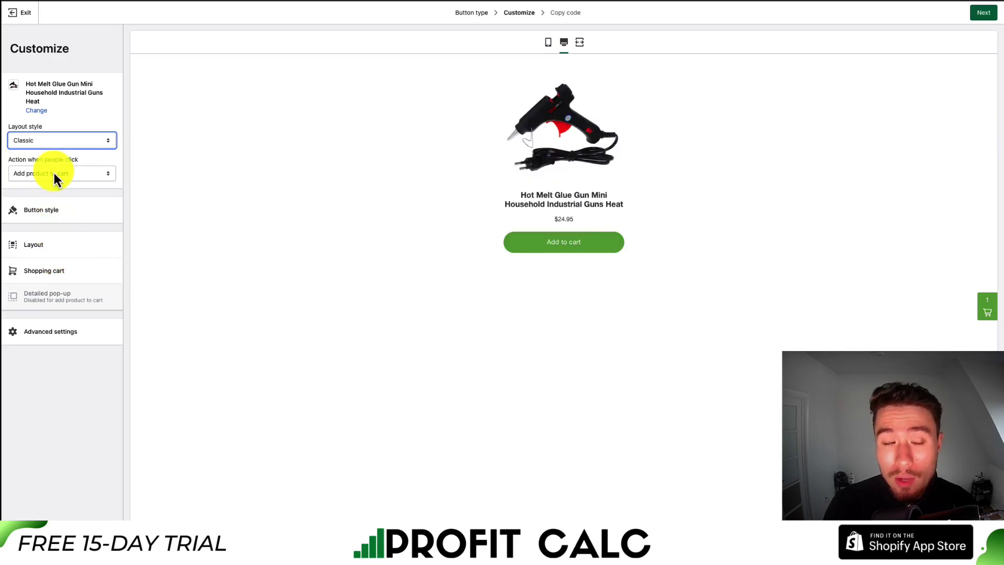
Review the shopping cart settings' heading and subtotal text, leaving them unchanged
click(99, 264)
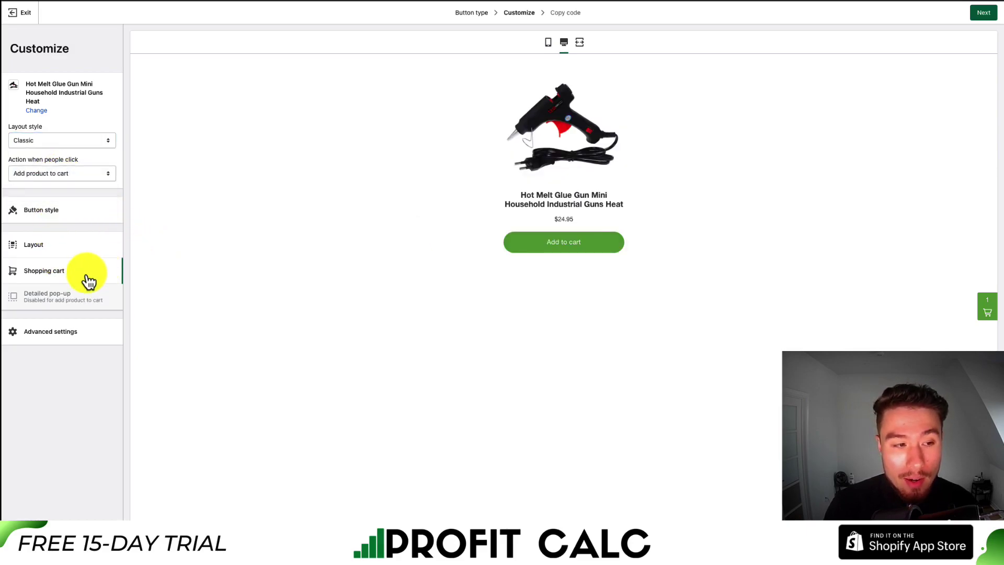
click(87, 276)
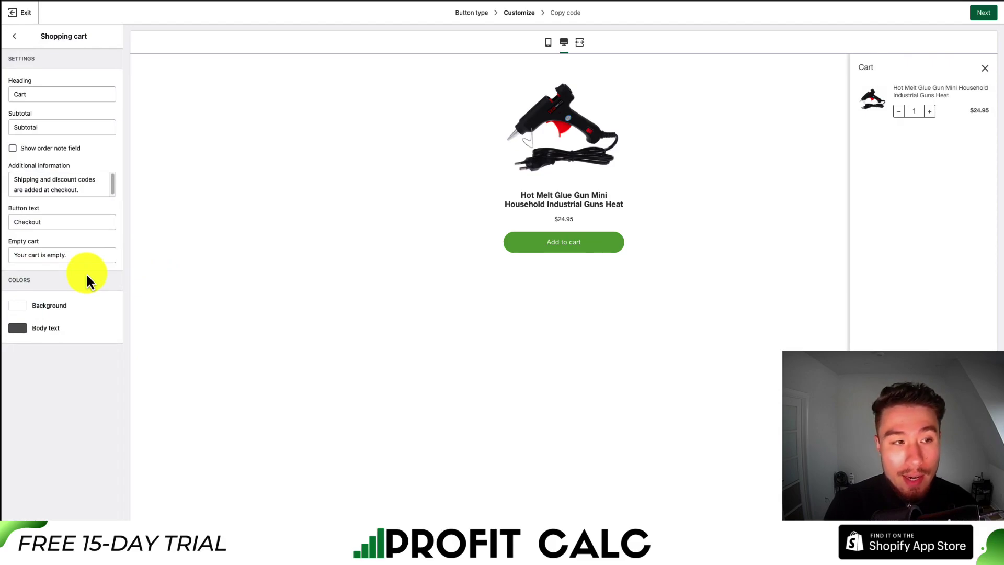
double_click(20, 93)
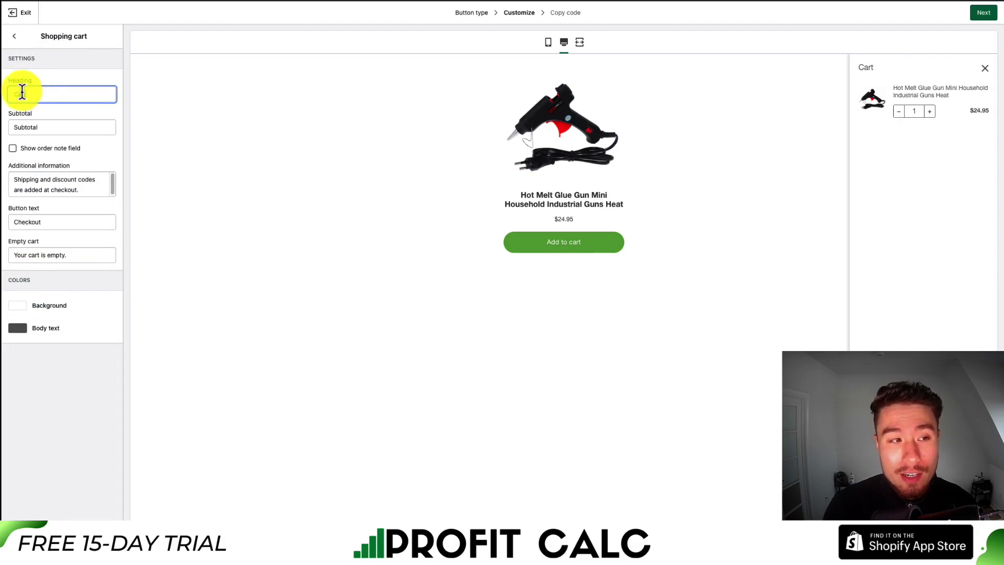
double_click(49, 128)
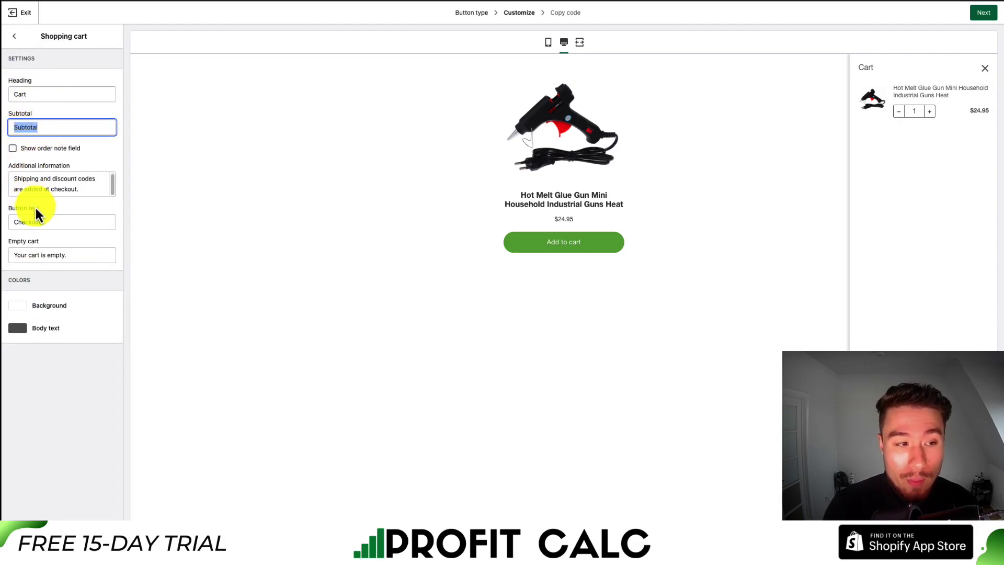
click(40, 222)
click(47, 255)
click(11, 44)
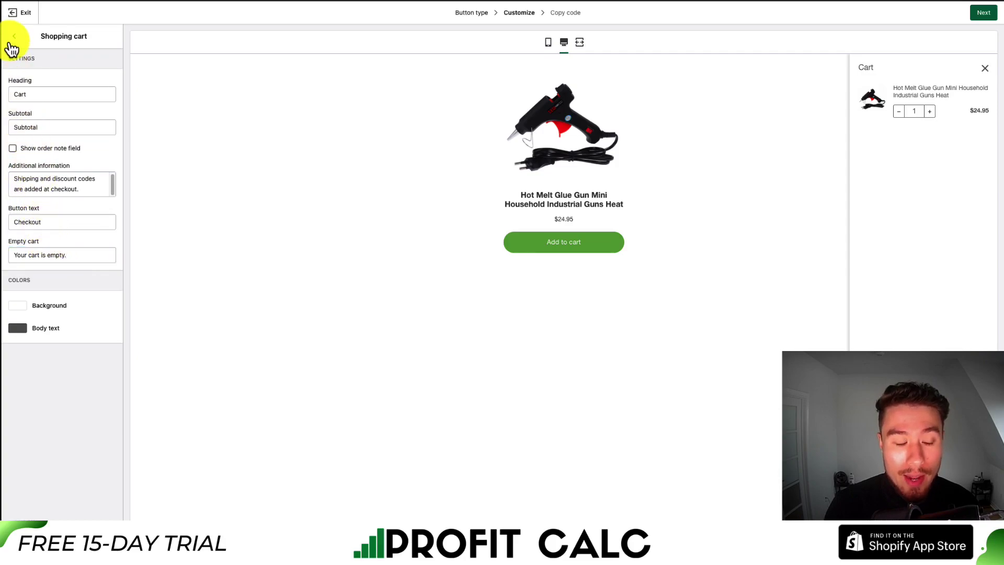
Set the click action to Direct to checkout with checkout opening in a pop-up window
click(46, 174)
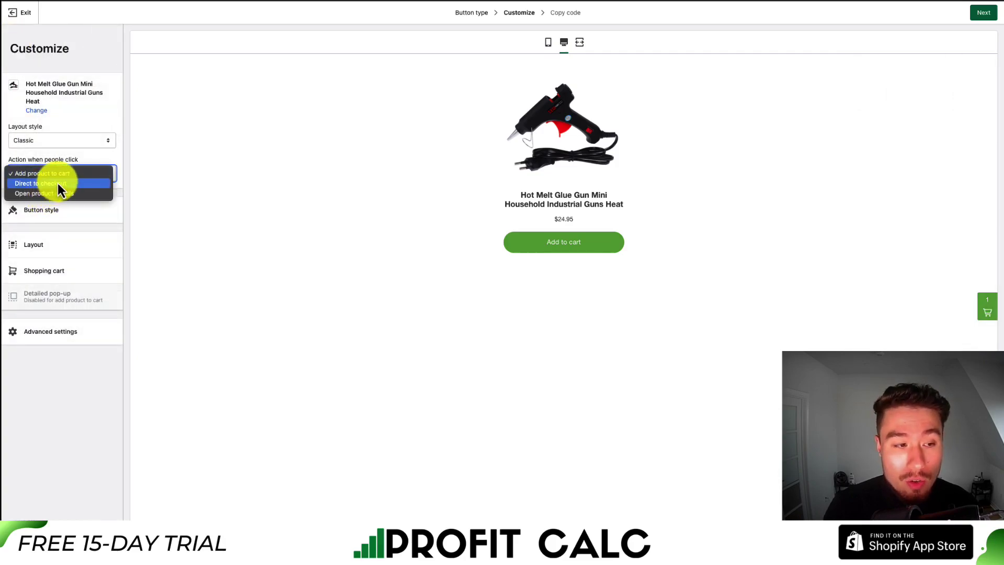
click(58, 183)
click(64, 331)
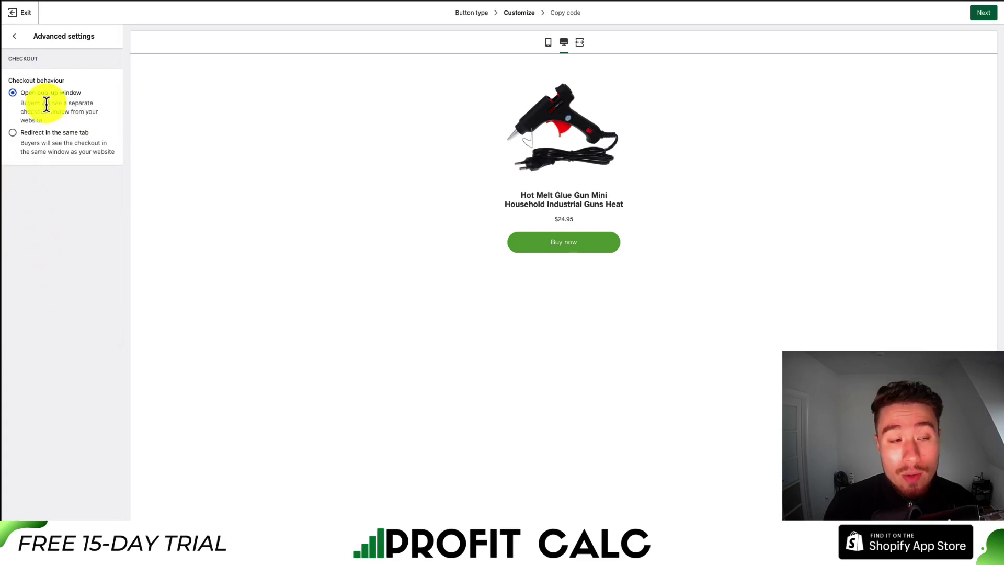
mouse_move(47, 104)
mouse_down()
mouse_move(51, 130)
mouse_move(35, 104)
mouse_up()
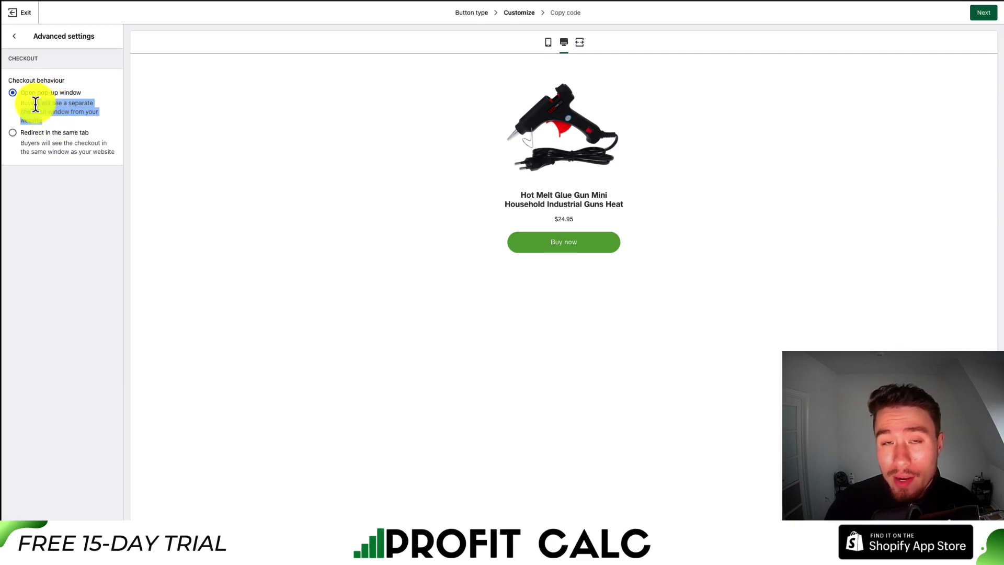
click(991, 16)
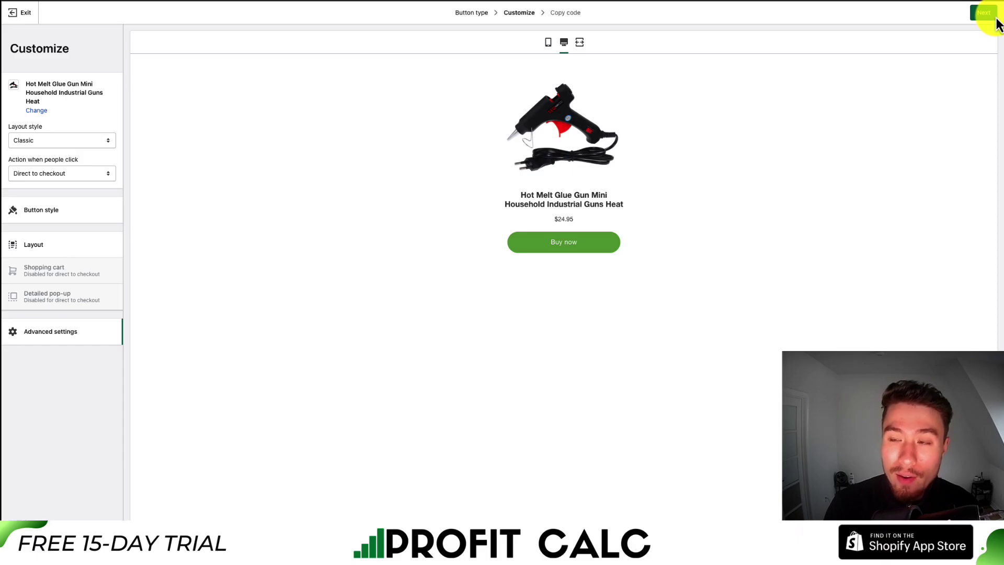
Continue to the embed code step and copy the glue gun Buy Button's code
click(981, 15)
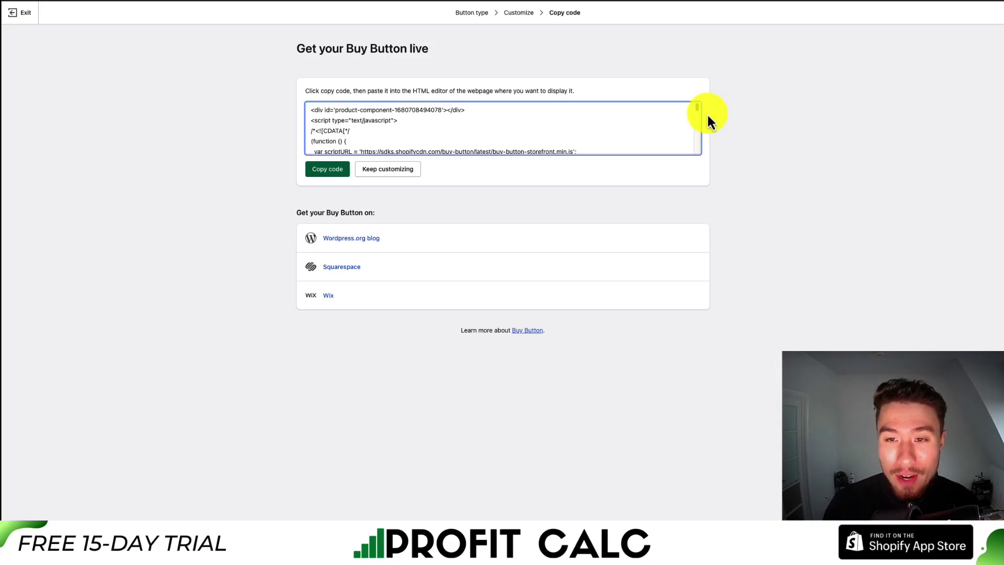
drag(698, 110, 698, 151)
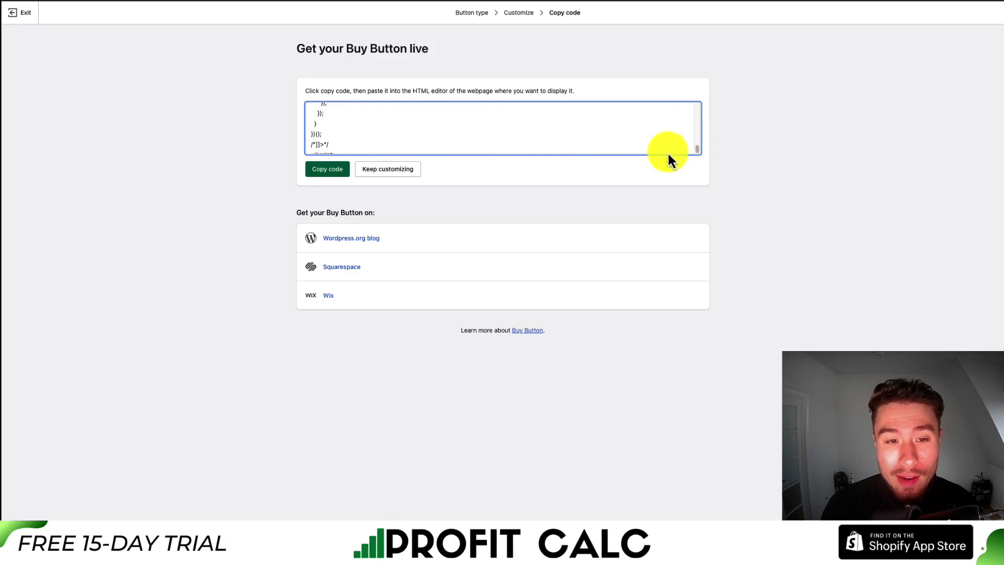
click(331, 178)
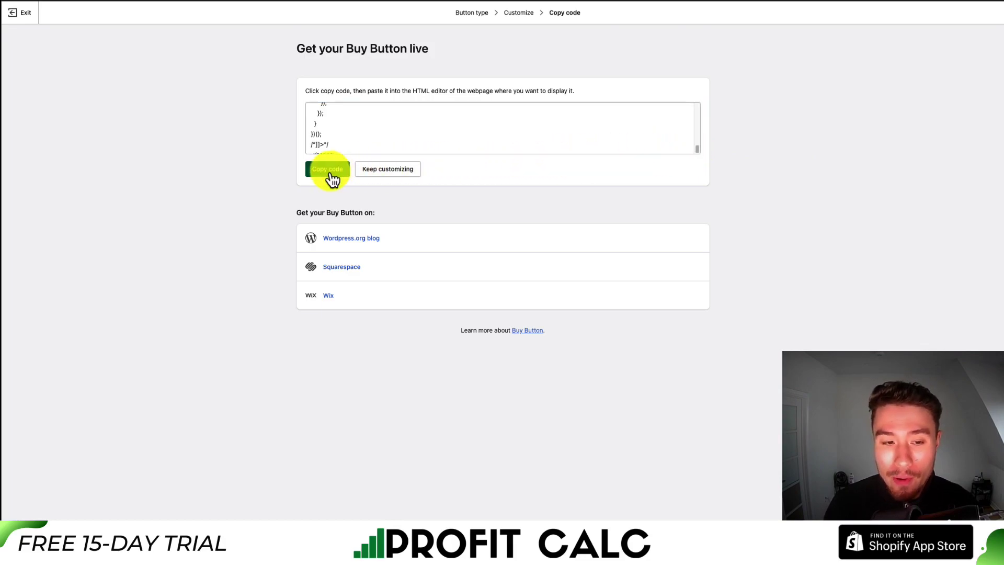
double_click(338, 215)
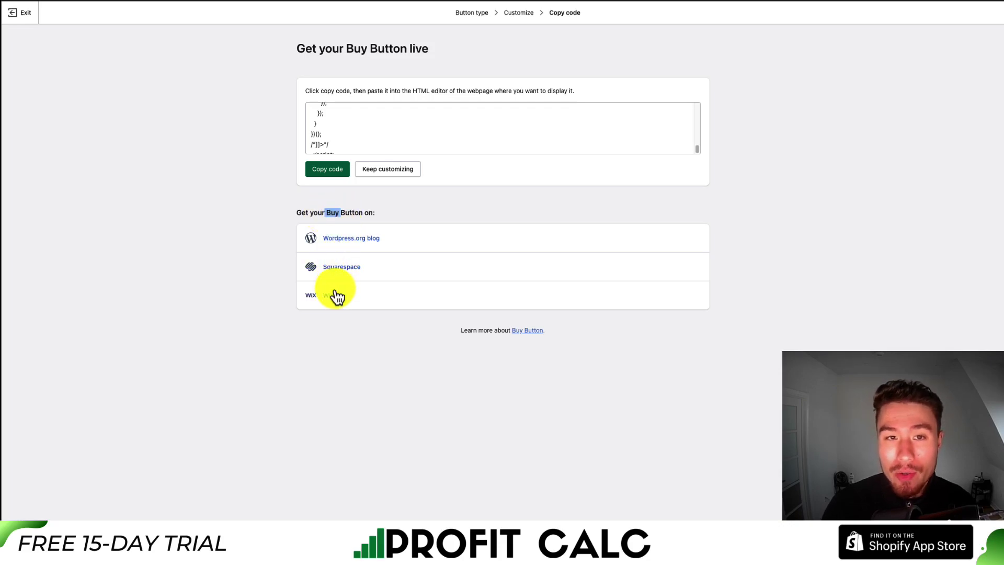
click(334, 177)
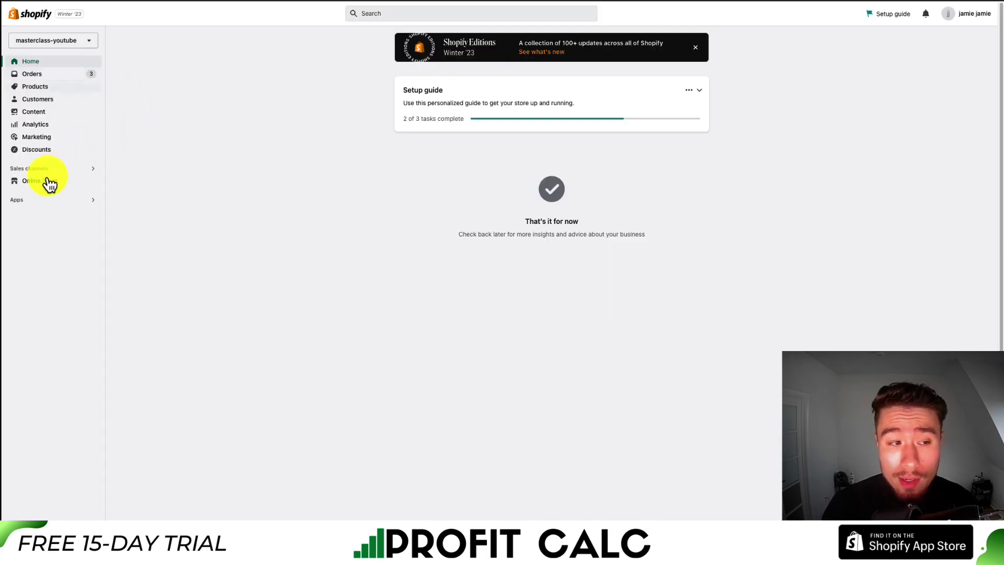
Open the Test Page from Online Store > Pages for editing
click(38, 191)
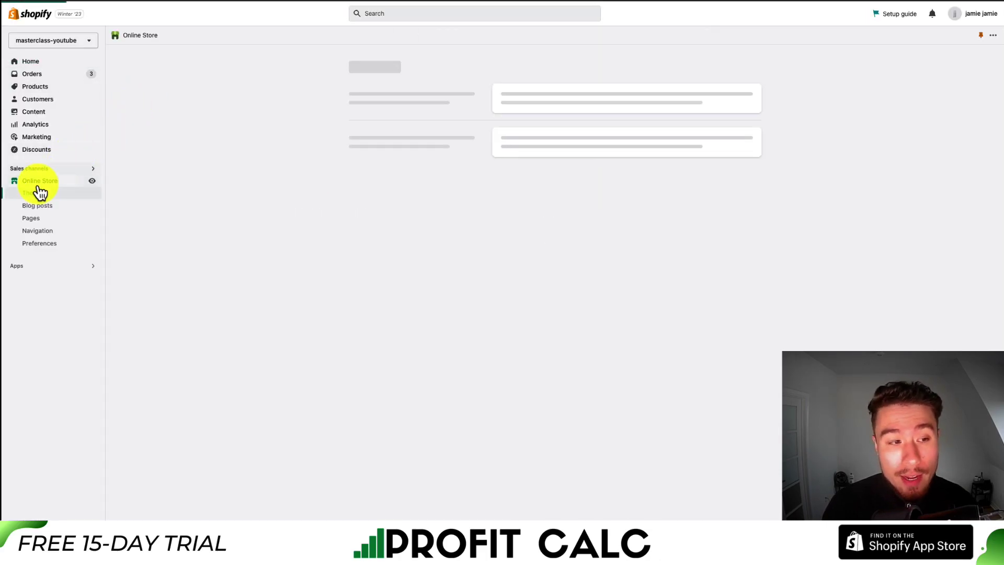
click(45, 218)
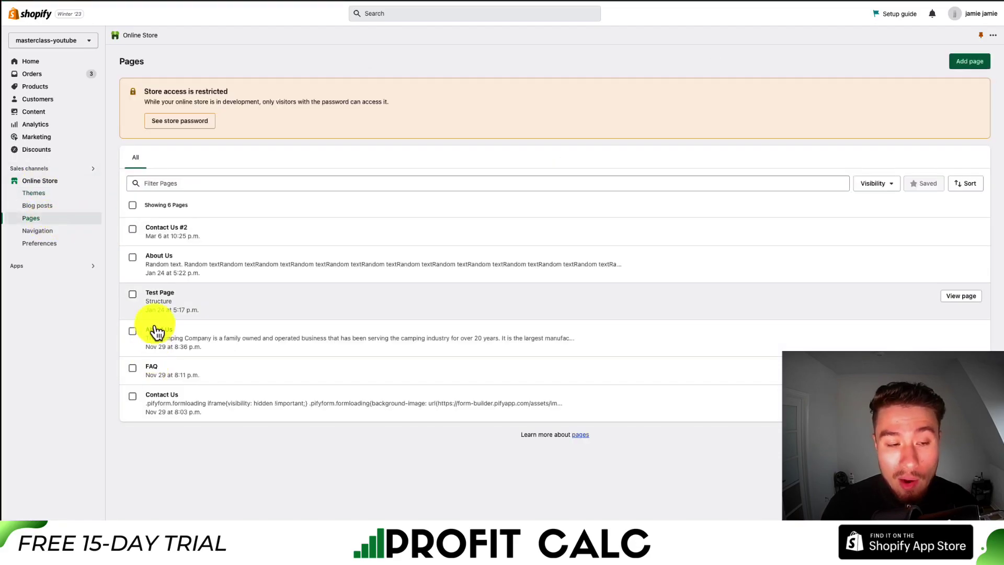
click(160, 296)
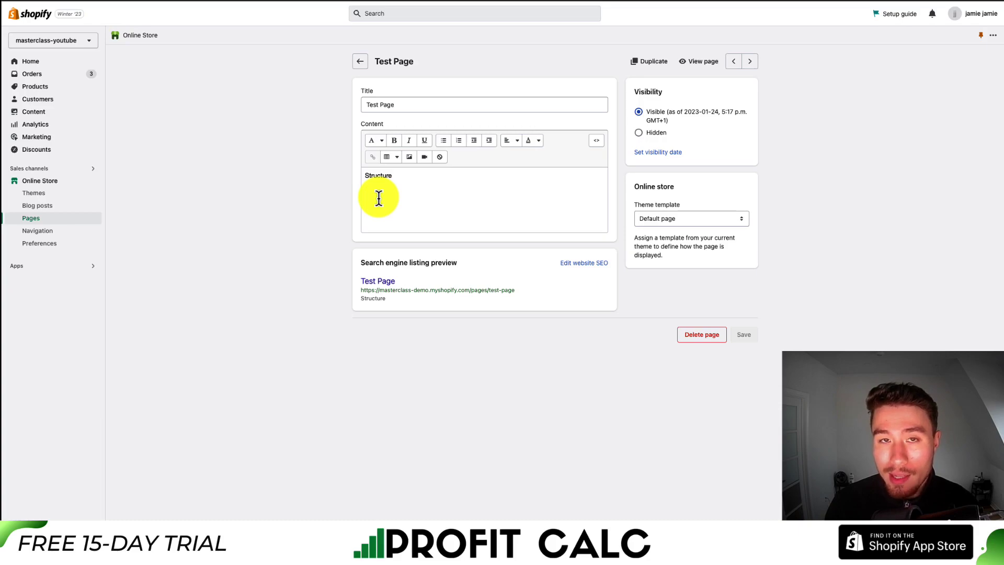
click(407, 198)
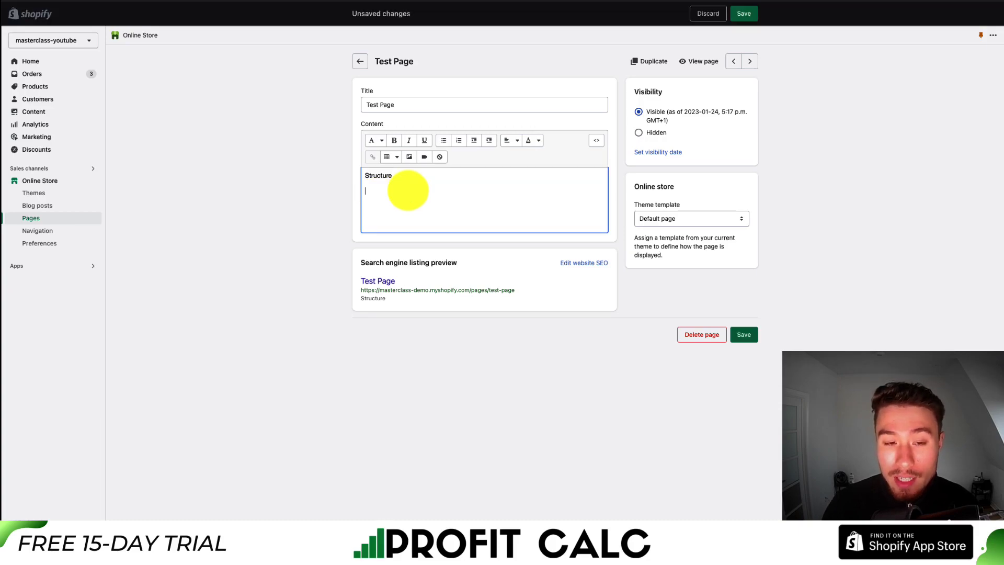
Paste the Buy Button code into the page's HTML view and save the Test Page
click(596, 147)
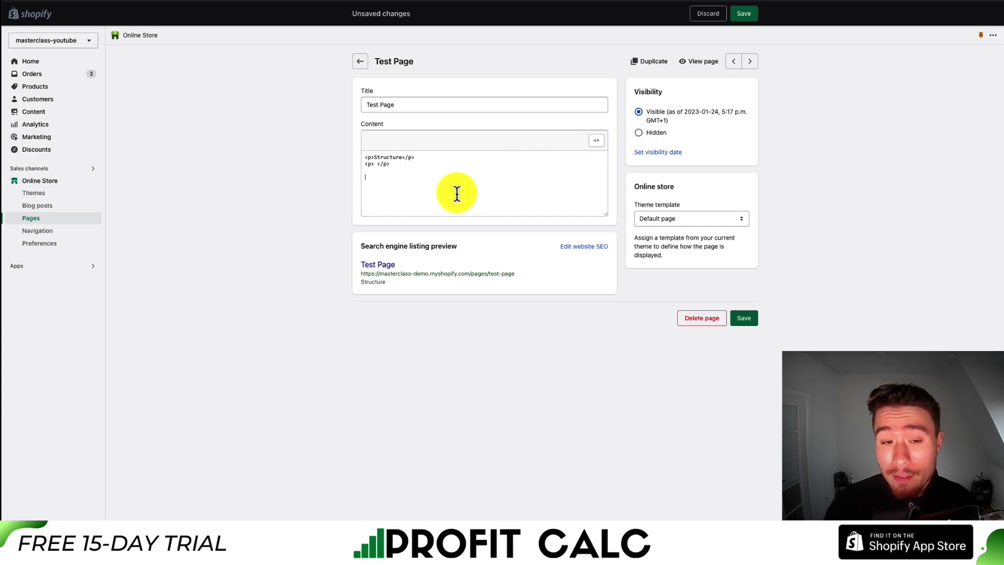
key(ctrl+v)
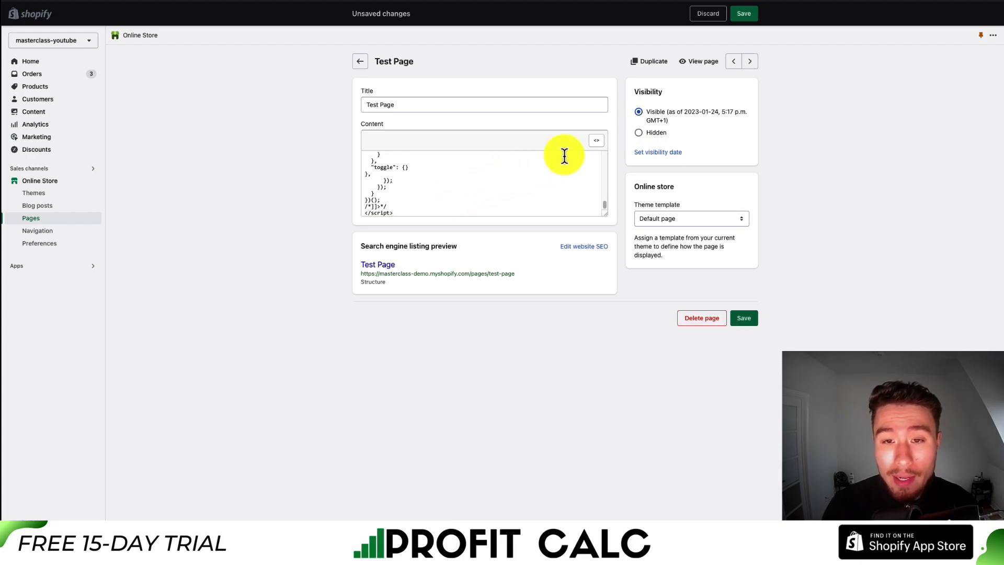
click(597, 152)
click(744, 334)
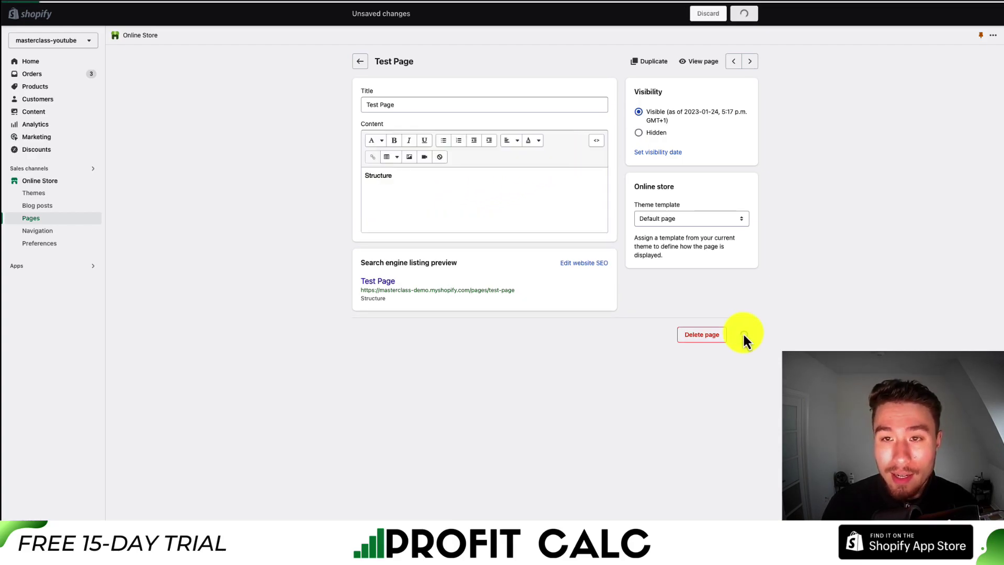
click(464, 199)
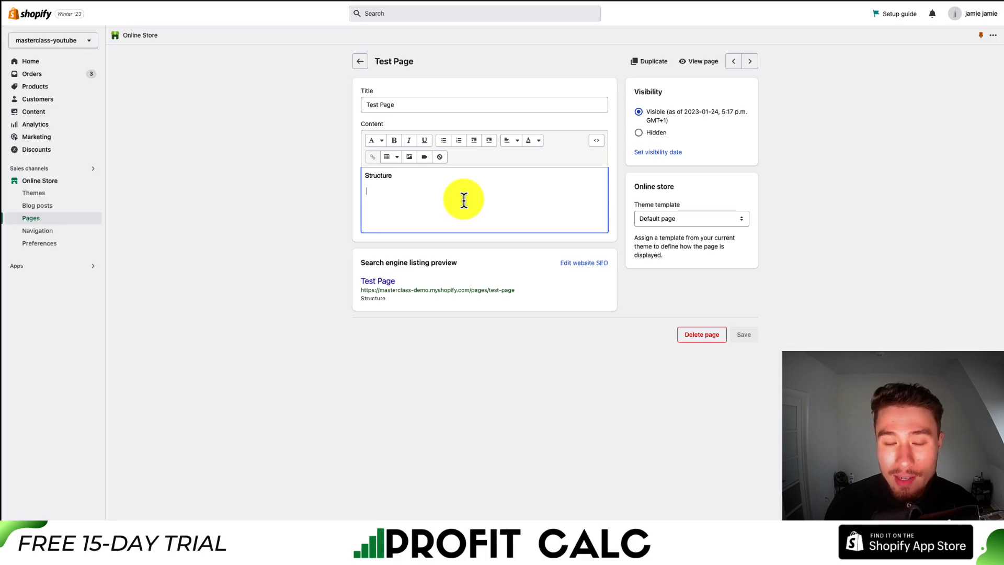
View the live Test Page, click its Buy now button, and move the checkout pop-up aside
click(686, 62)
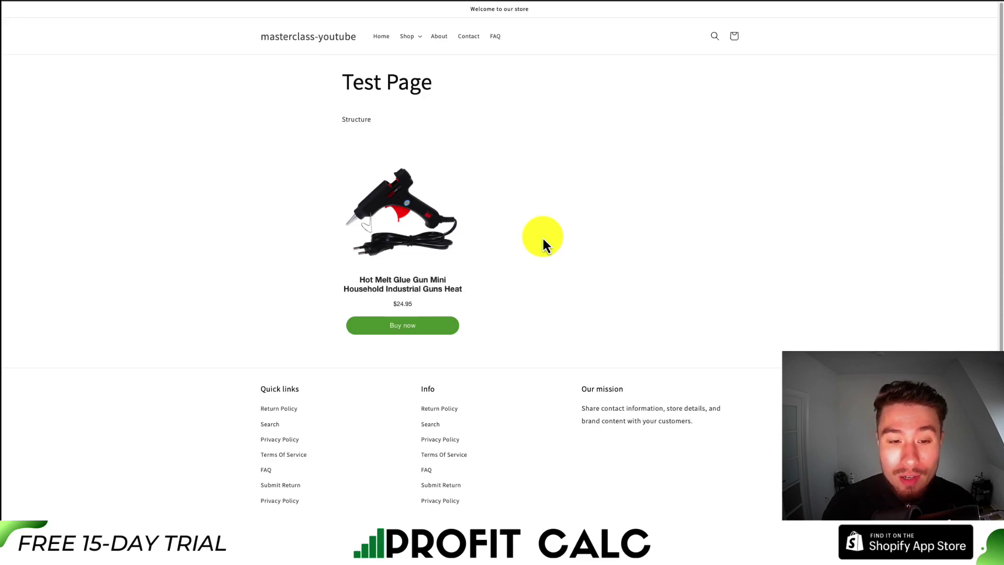
click(440, 329)
drag(273, 124, 679, 84)
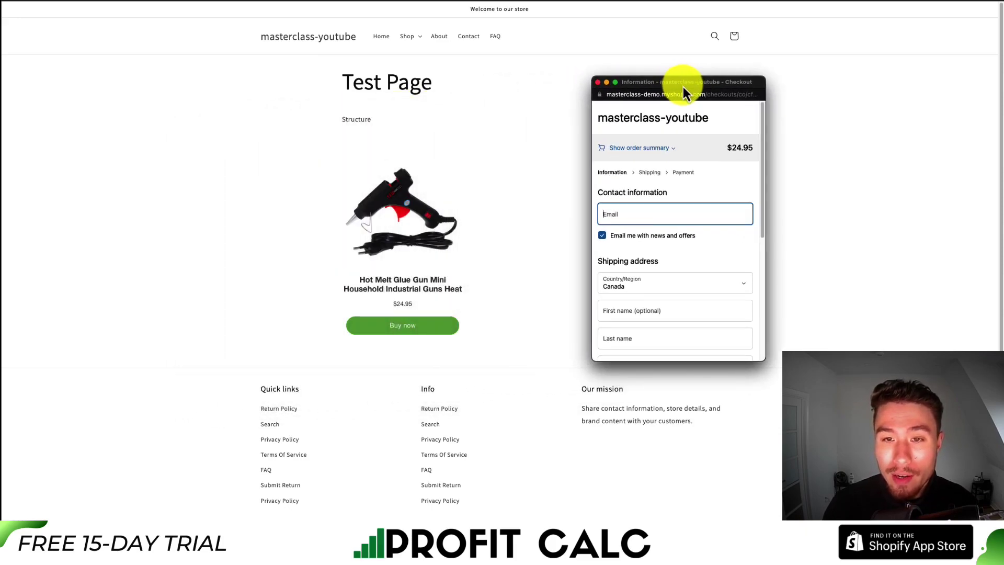
drag(763, 136, 697, 148)
click(647, 152)
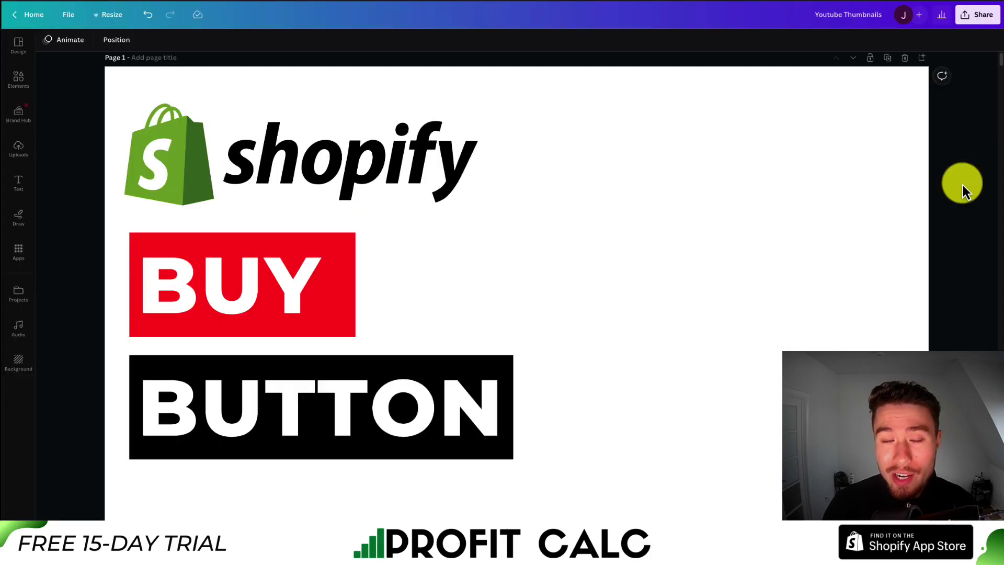